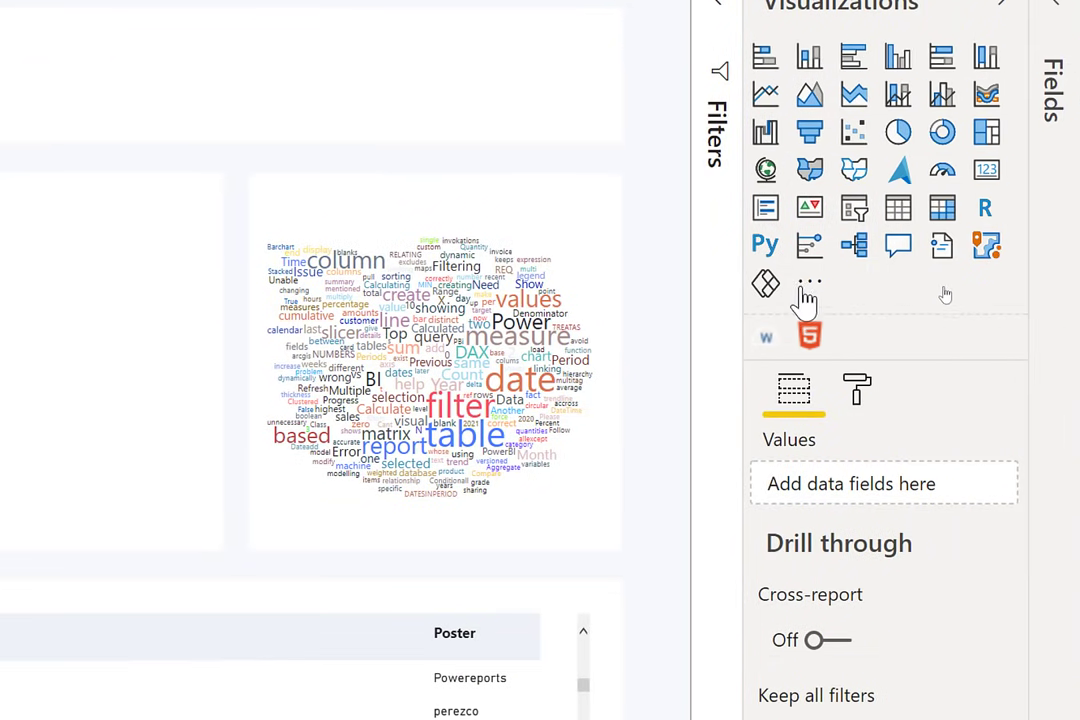
# Import the Power Automate (Preview) visual from AppSource via Get more visuals.
pyautogui.click(812, 290)
pyautogui.click(730, 308)
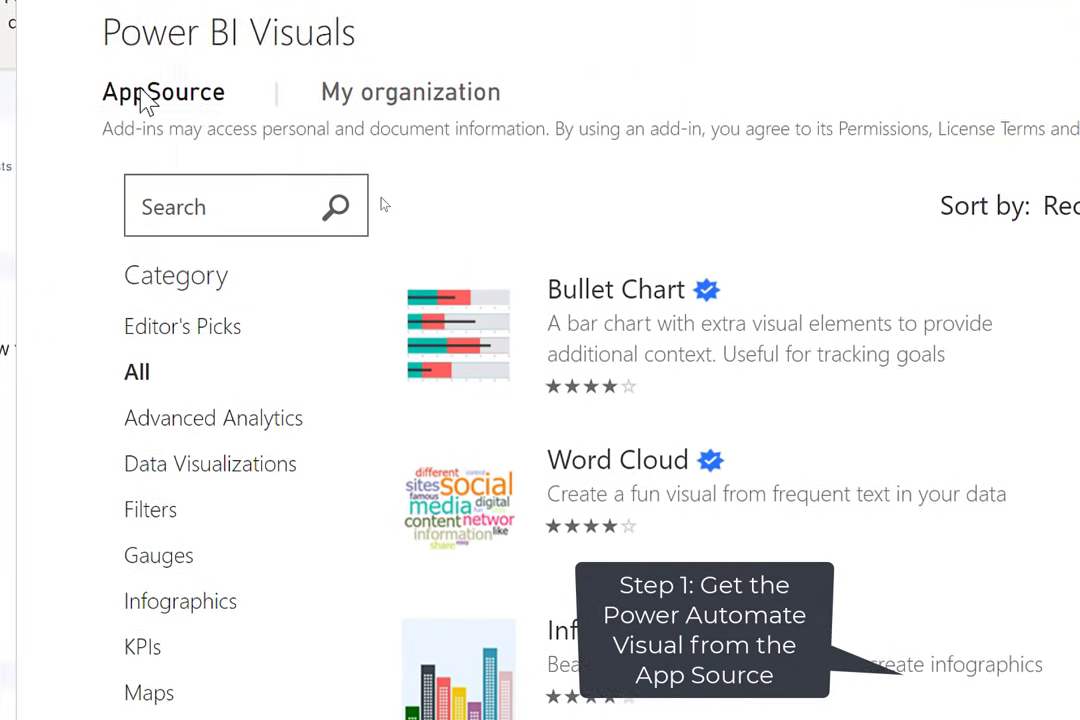
pyautogui.click(212, 213)
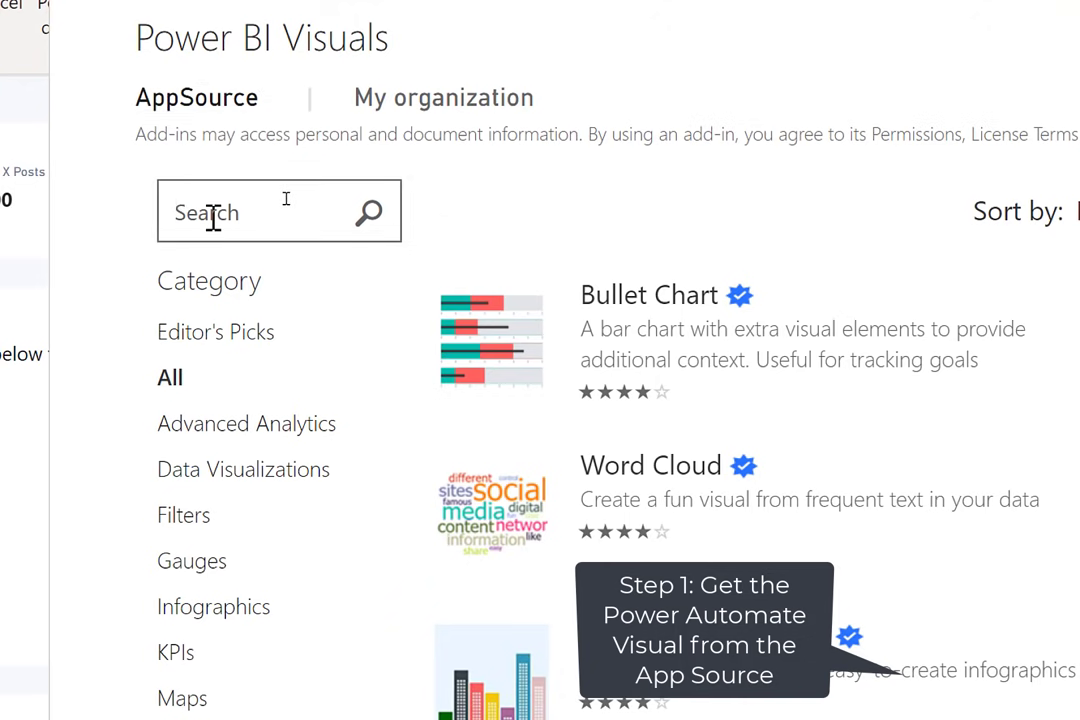
pyautogui.write('Power Automate')
pyautogui.press('Return')
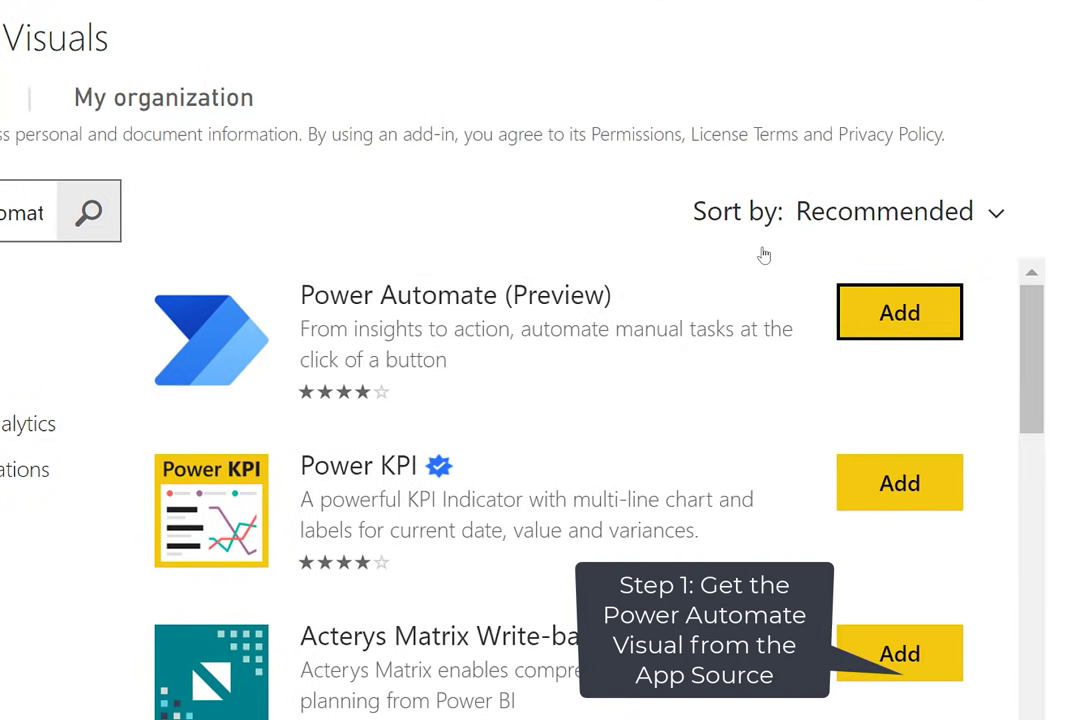
pyautogui.click(890, 320)
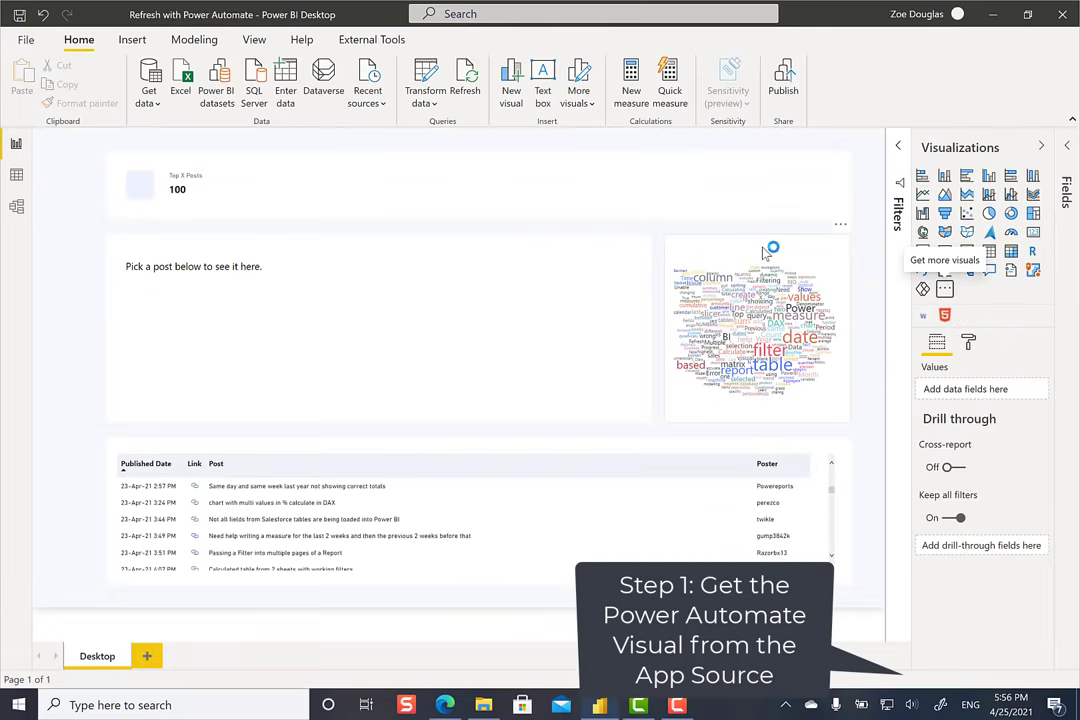
pyautogui.click(673, 376)
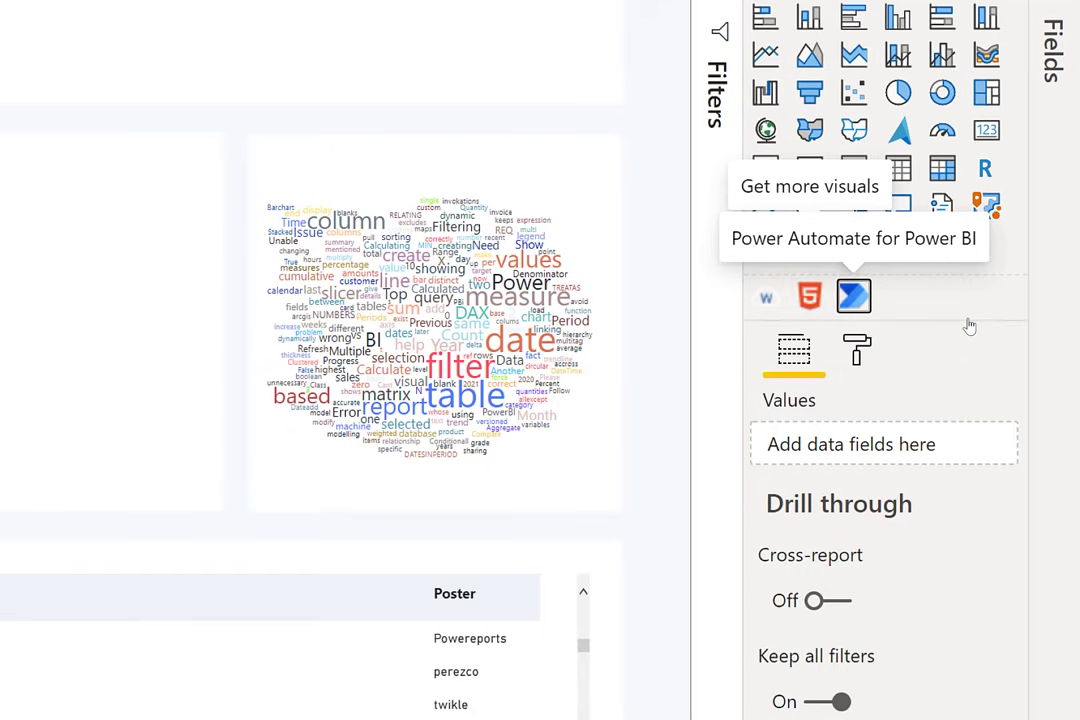
# Place a Power Automate visual on the canvas and widen and heighten it until its four setup steps show.
pyautogui.click(853, 295)
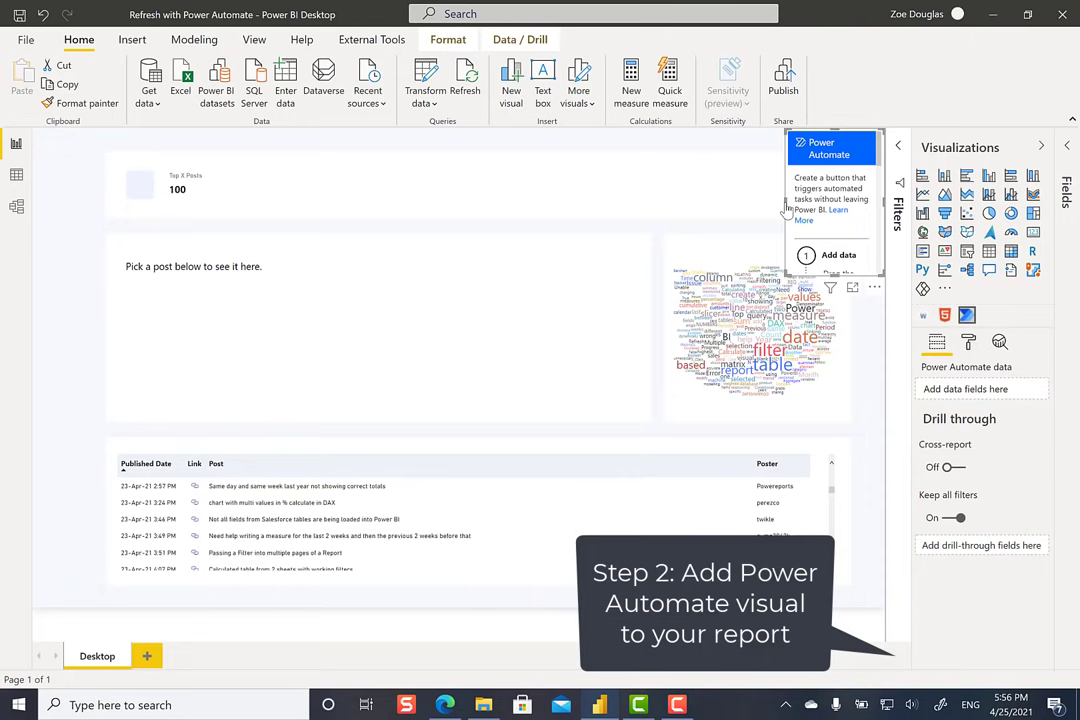
pyautogui.moveTo(777, 208); pyautogui.dragTo(604, 213)
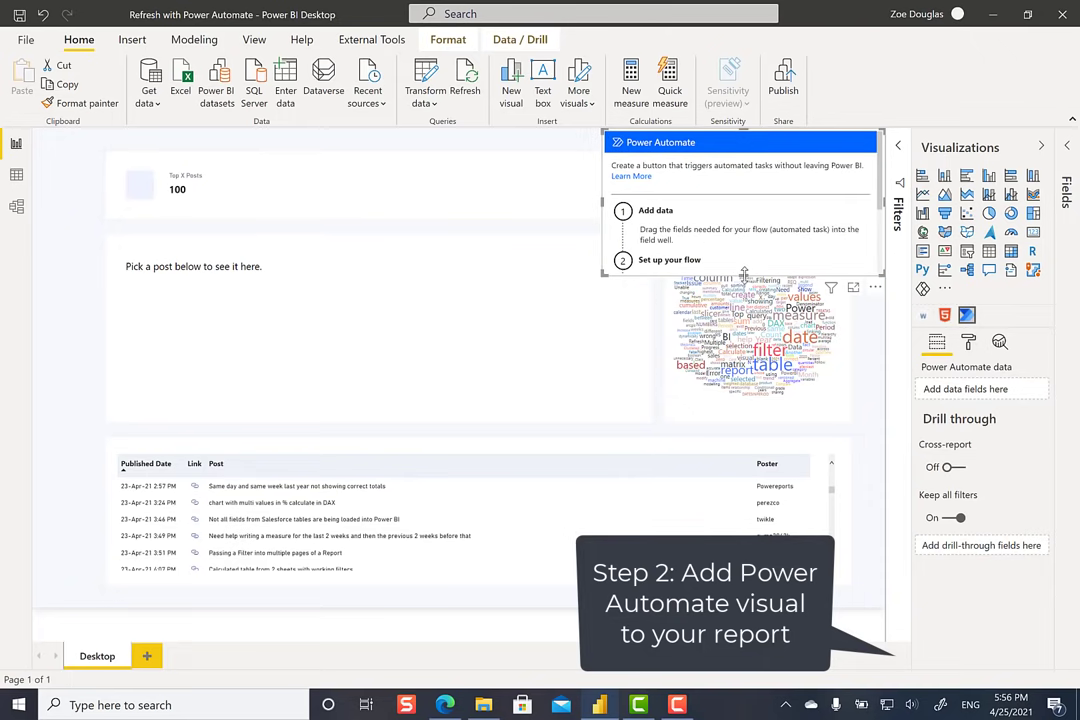
pyautogui.moveTo(745, 273); pyautogui.dragTo(749, 384)
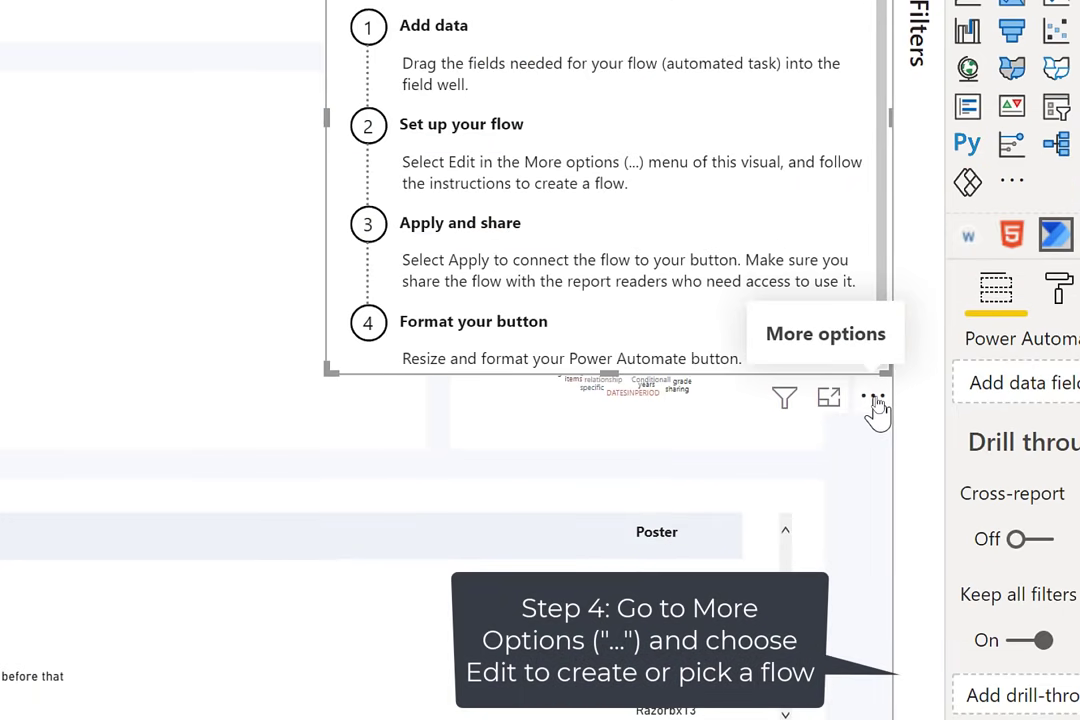
pyautogui.click(875, 402)
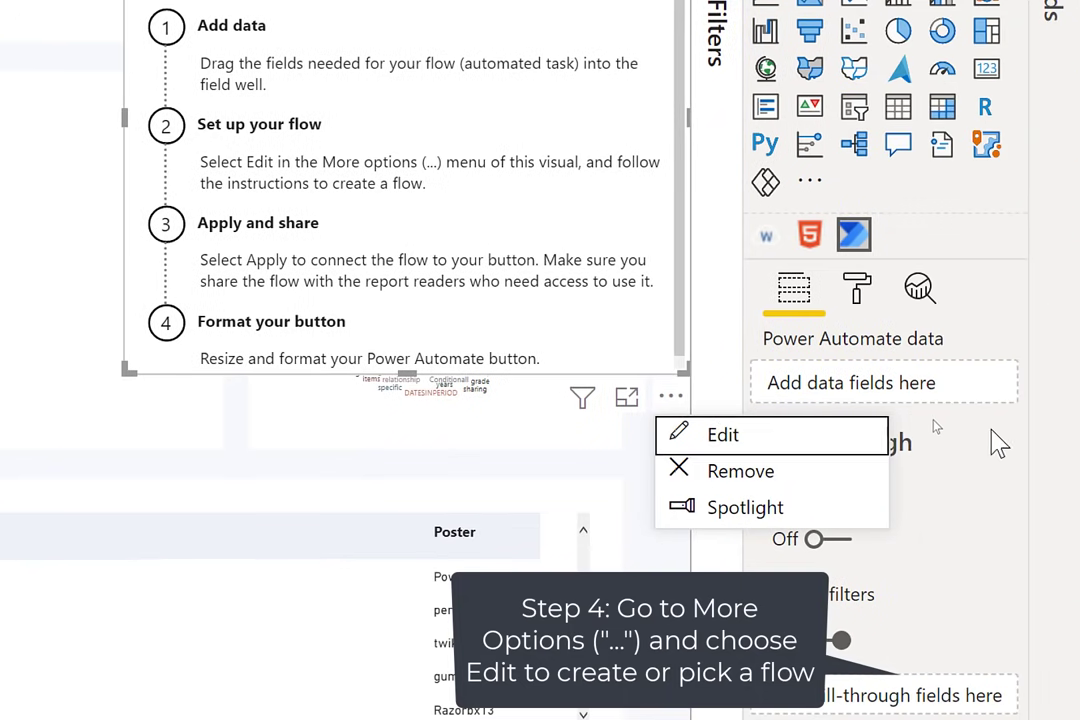
# Edit the visual's flow and create a new instant cloud flow triggered by the Power BI button.
pyautogui.click(795, 440)
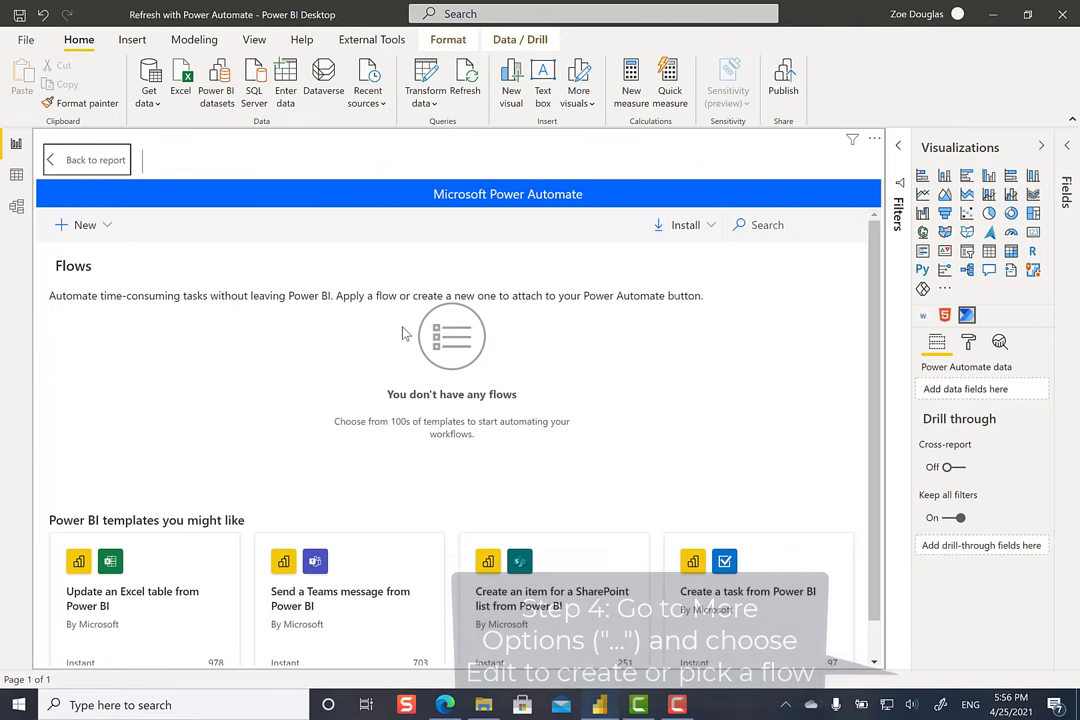
pyautogui.click(95, 235)
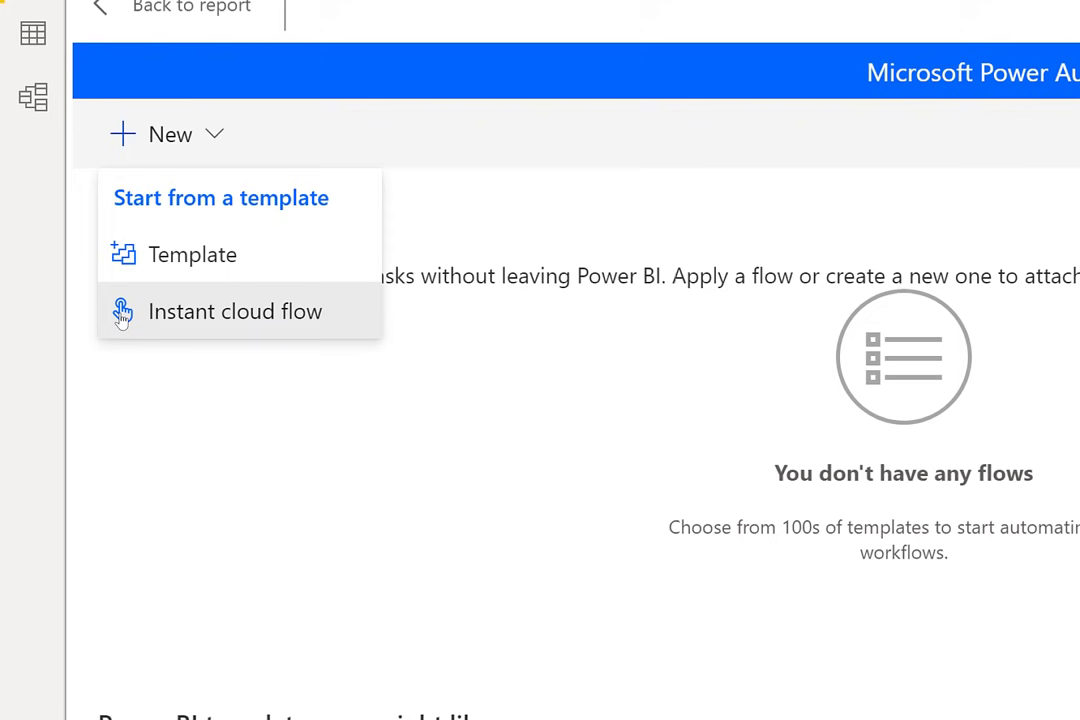
pyautogui.click(121, 313)
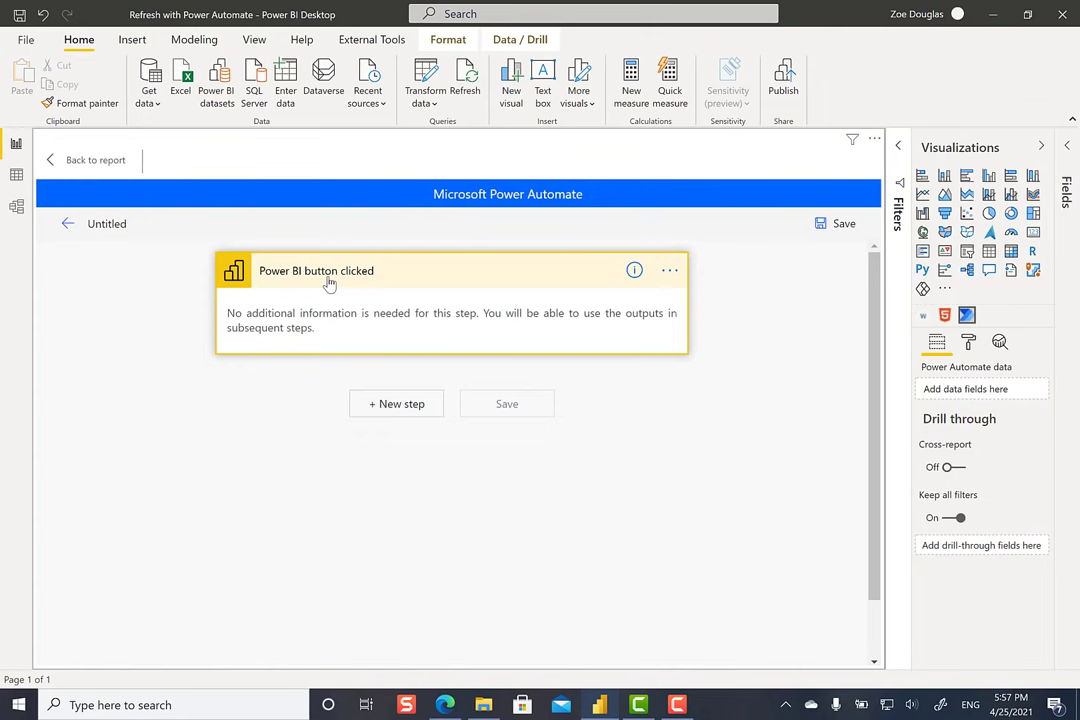
# Add a Power BI 'Refresh a dataset' step for the Community workspace and the 'Refresh with Power Automate' dataset.
pyautogui.click(412, 405)
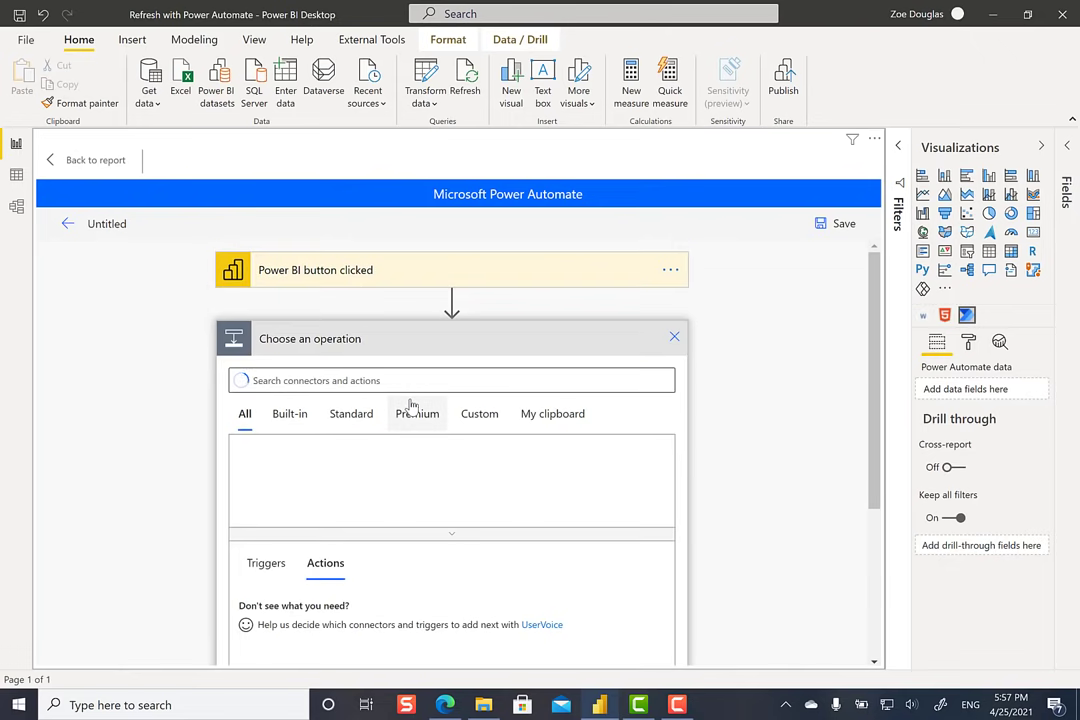
pyautogui.write('power bi')
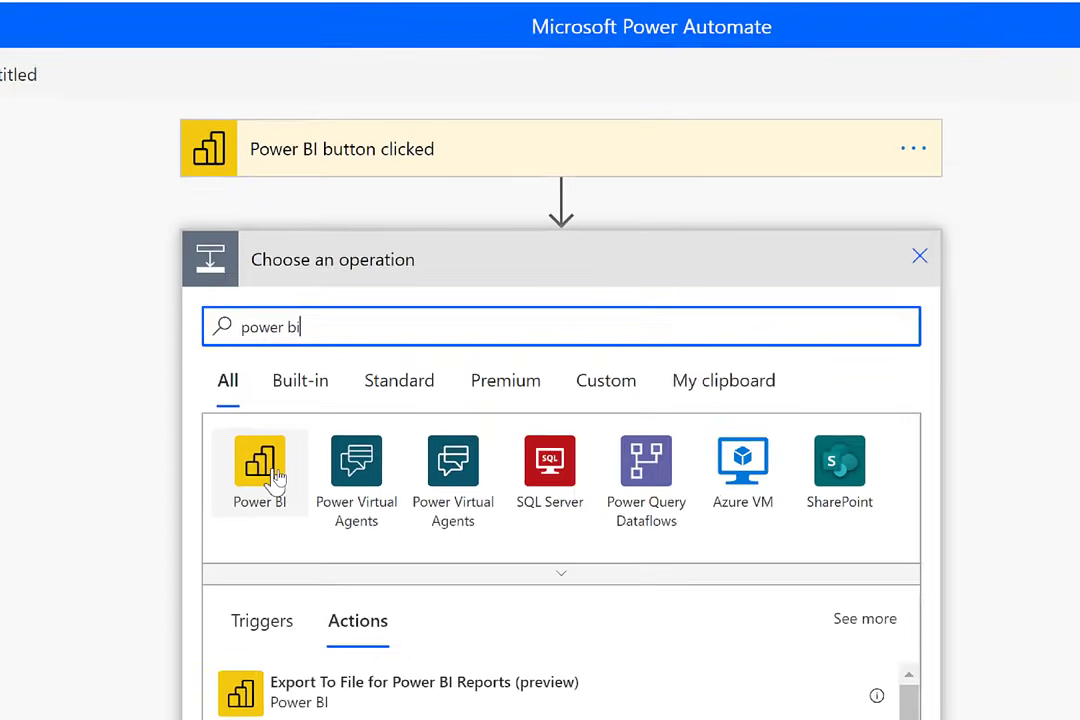
pyautogui.scroll(-1, 276, 600)
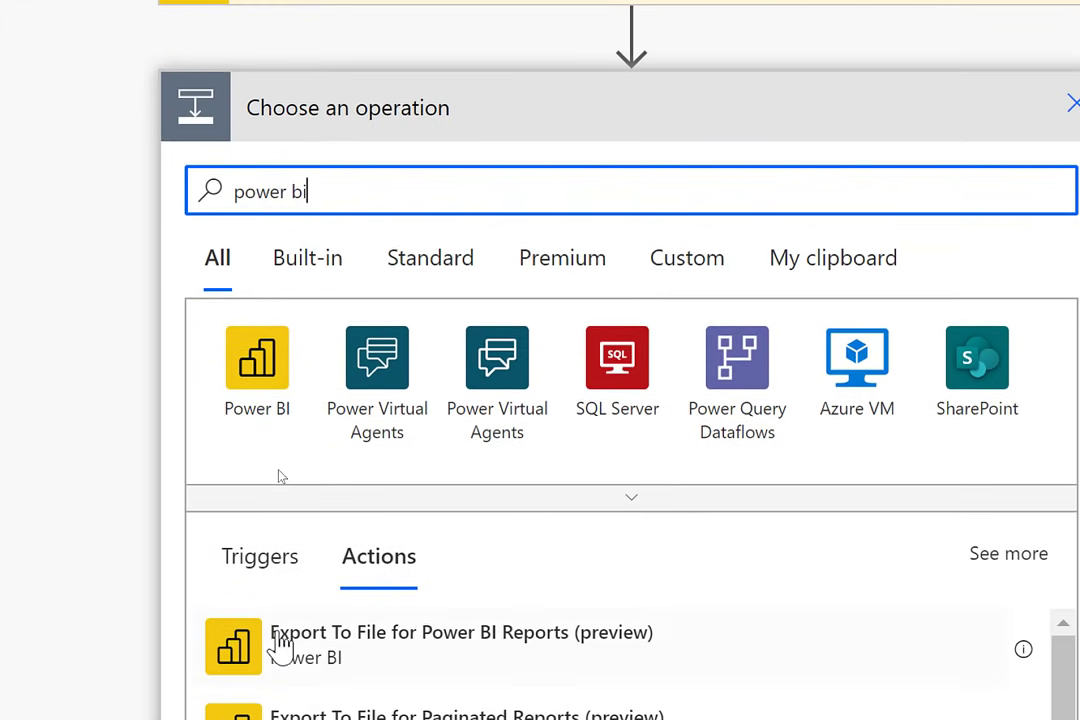
pyautogui.click(258, 358)
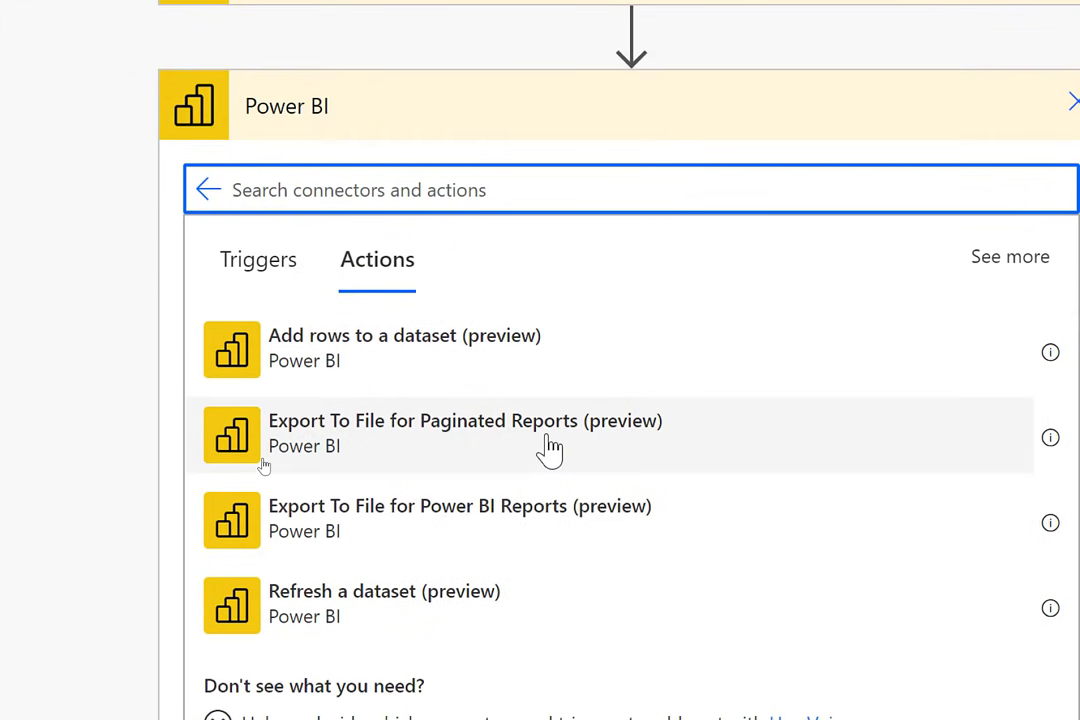
pyautogui.click(387, 622)
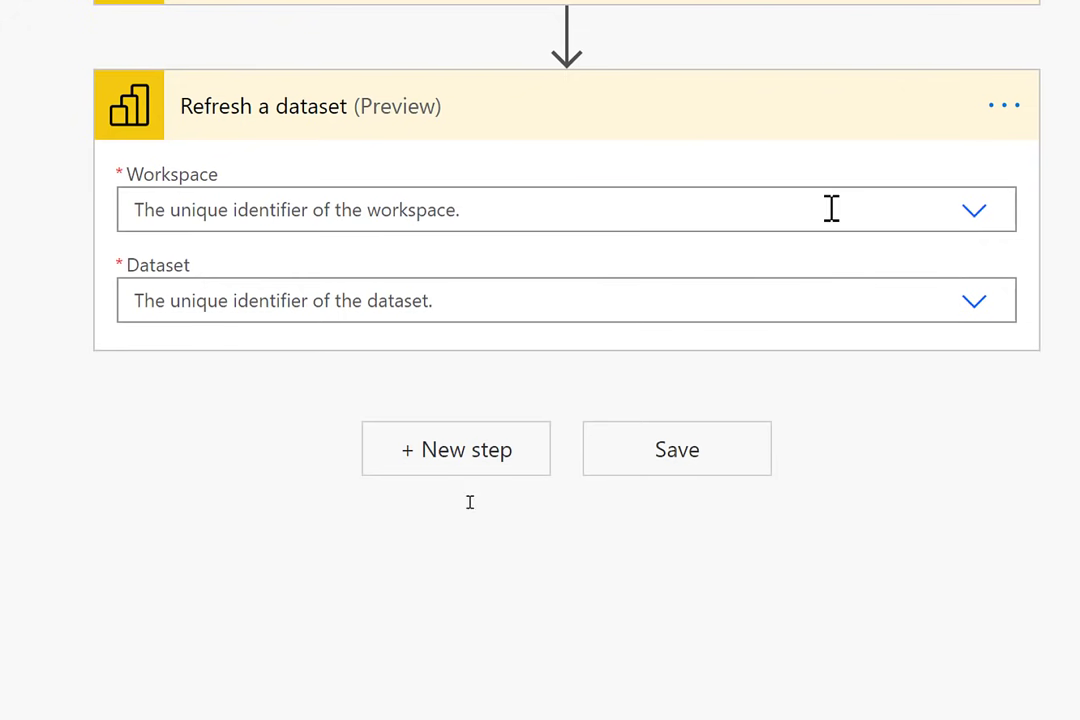
pyautogui.click(973, 213)
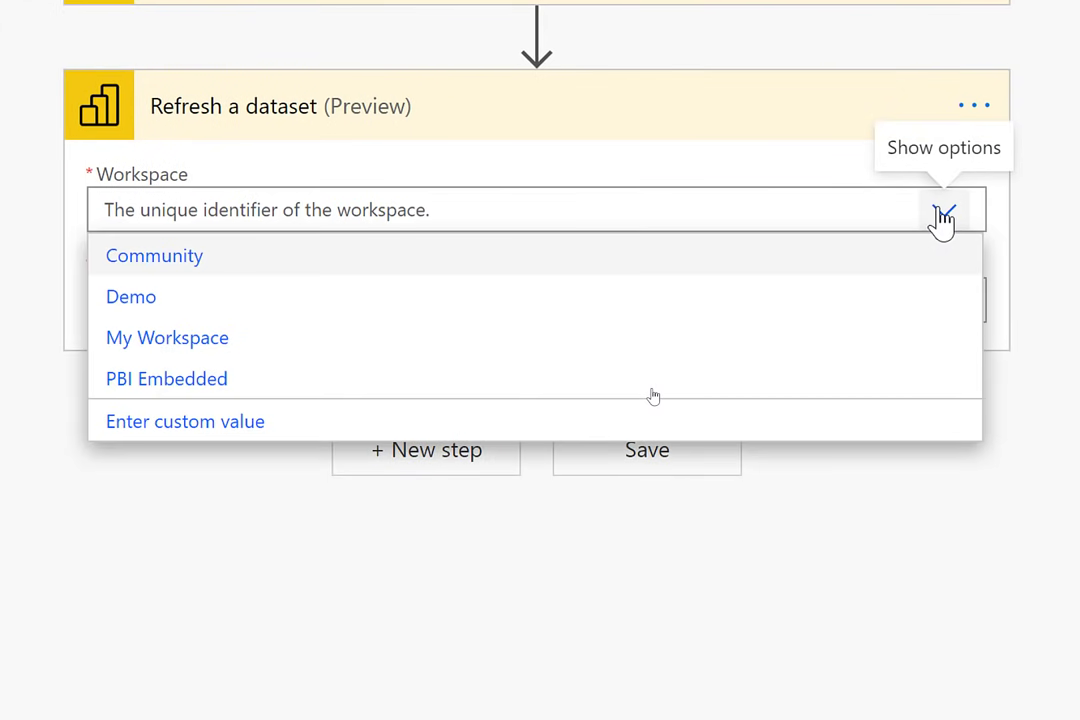
pyautogui.click(835, 272)
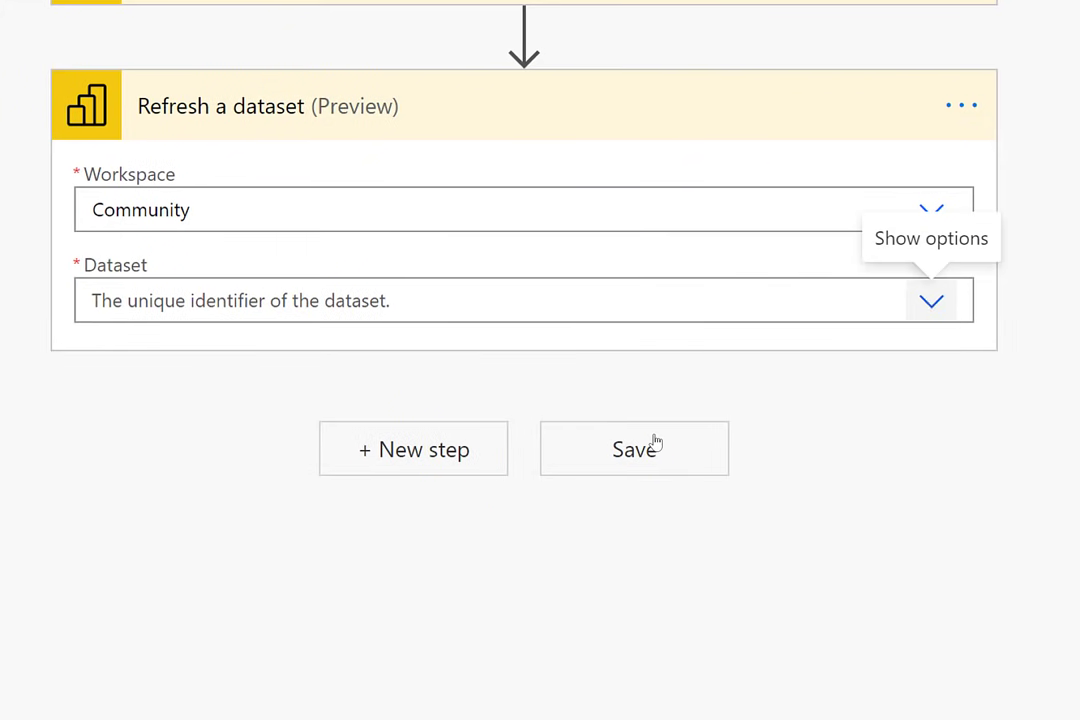
pyautogui.click(931, 305)
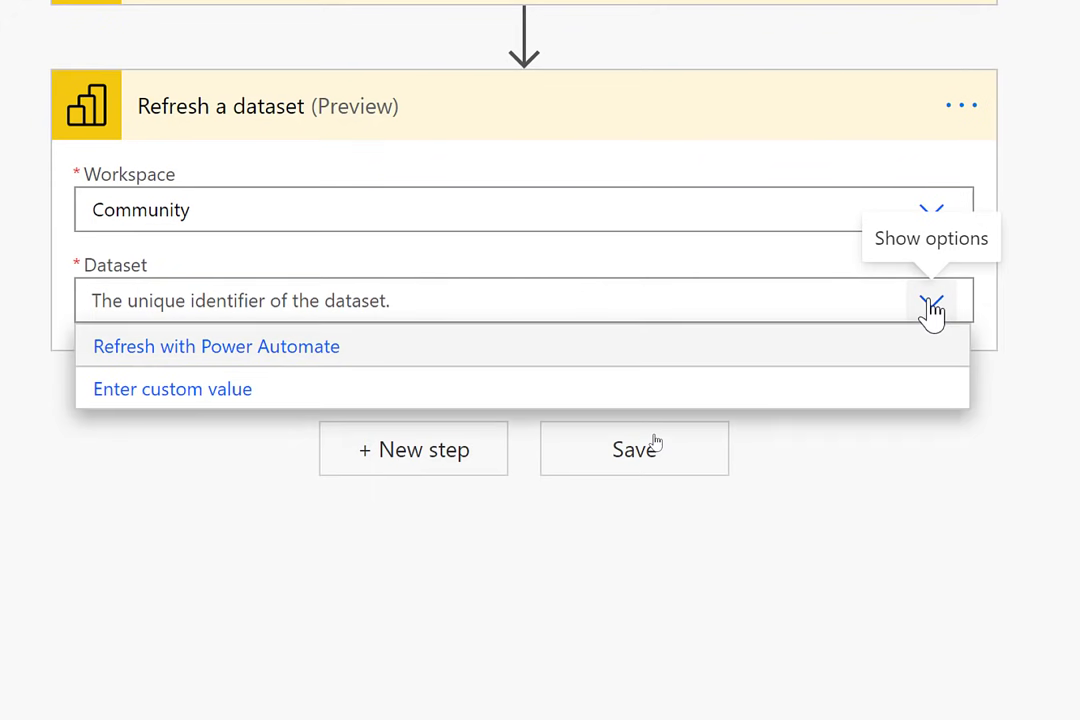
pyautogui.click(783, 362)
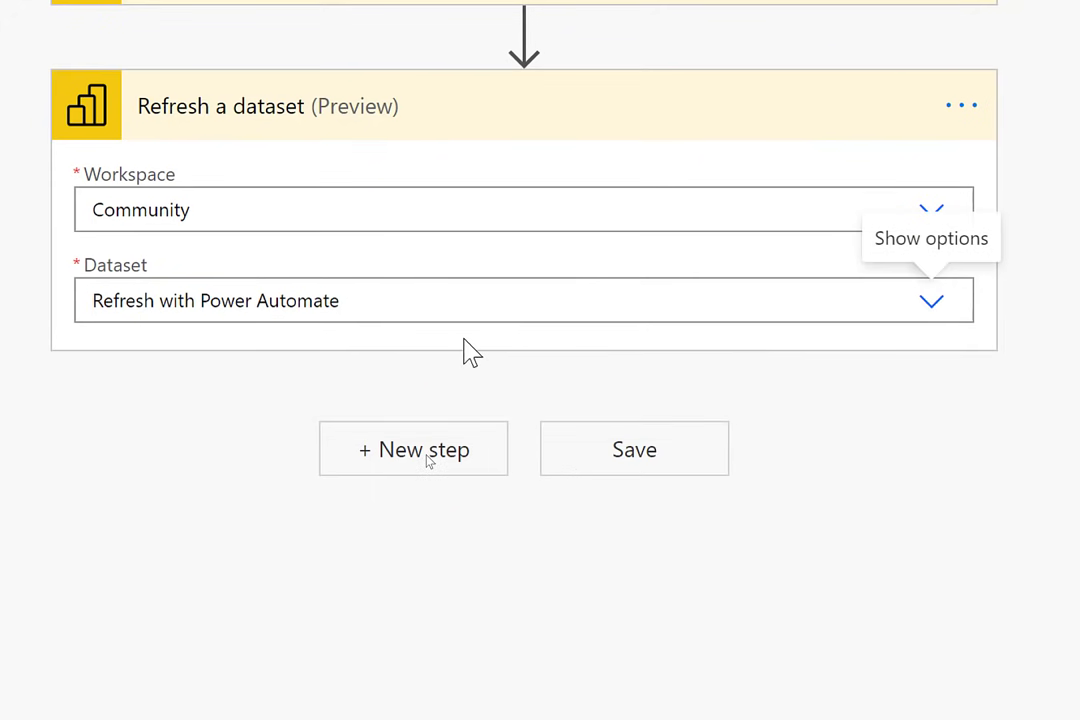
# Save the flow as 'ApiConnection -> Refresh a dataset' and return to the visual's Flows list.
pyautogui.click(634, 465)
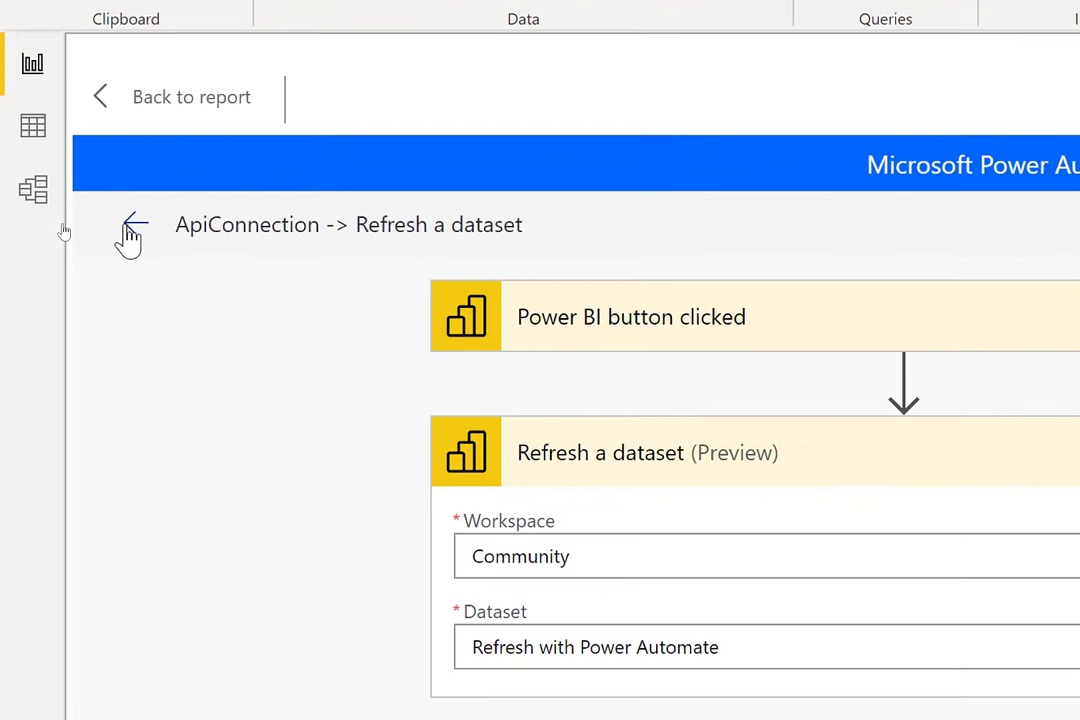
pyautogui.click(67, 224)
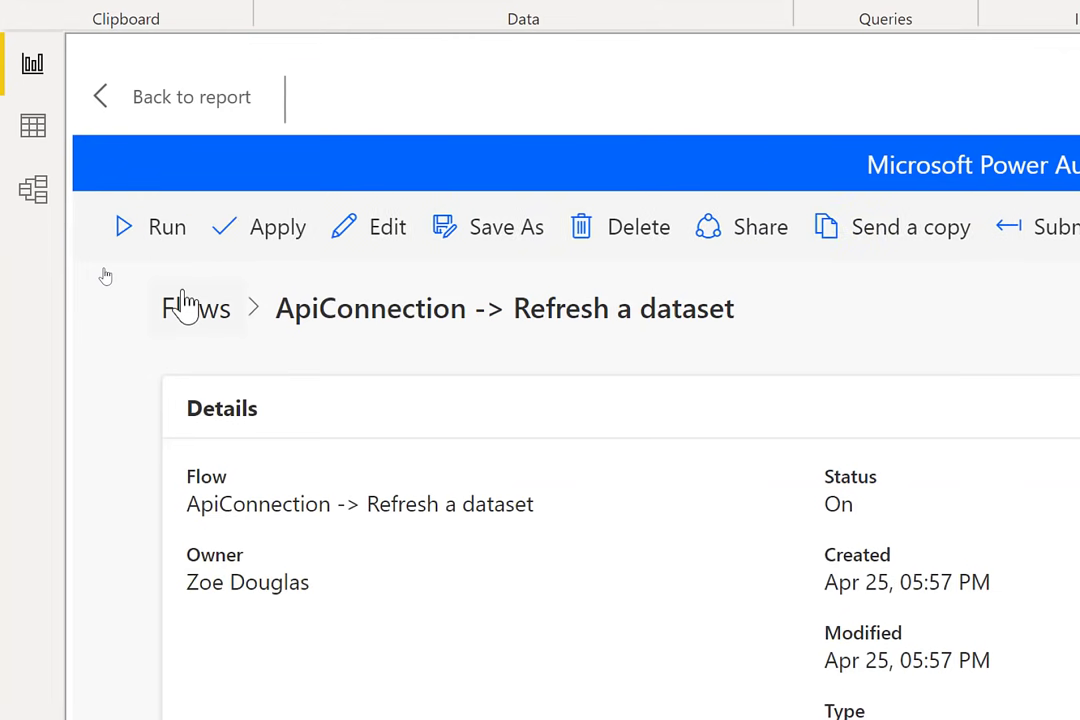
pyautogui.click(210, 325)
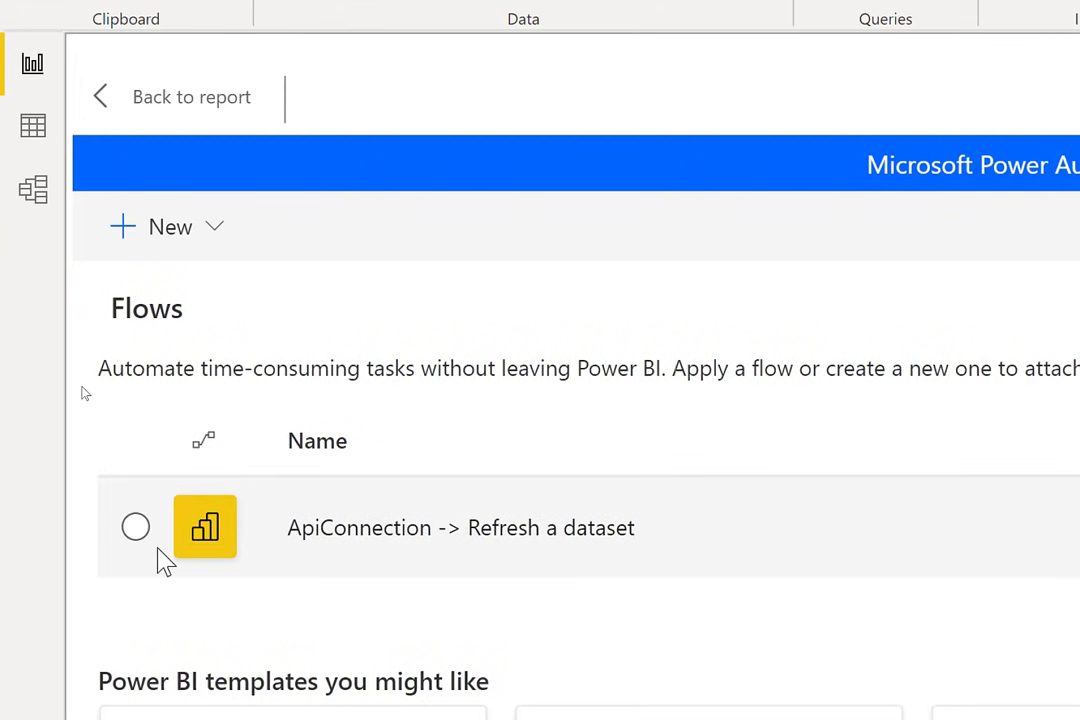
# Select and apply the refresh-dataset flow to the button, then go back to the report.
pyautogui.click(137, 529)
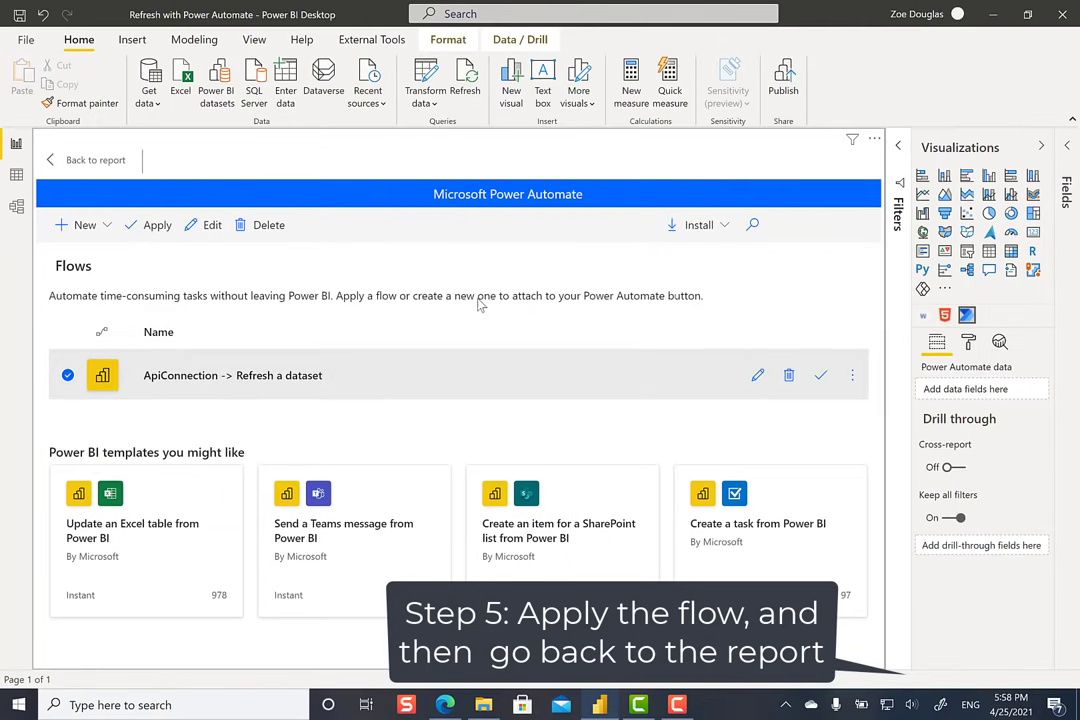
pyautogui.click(147, 234)
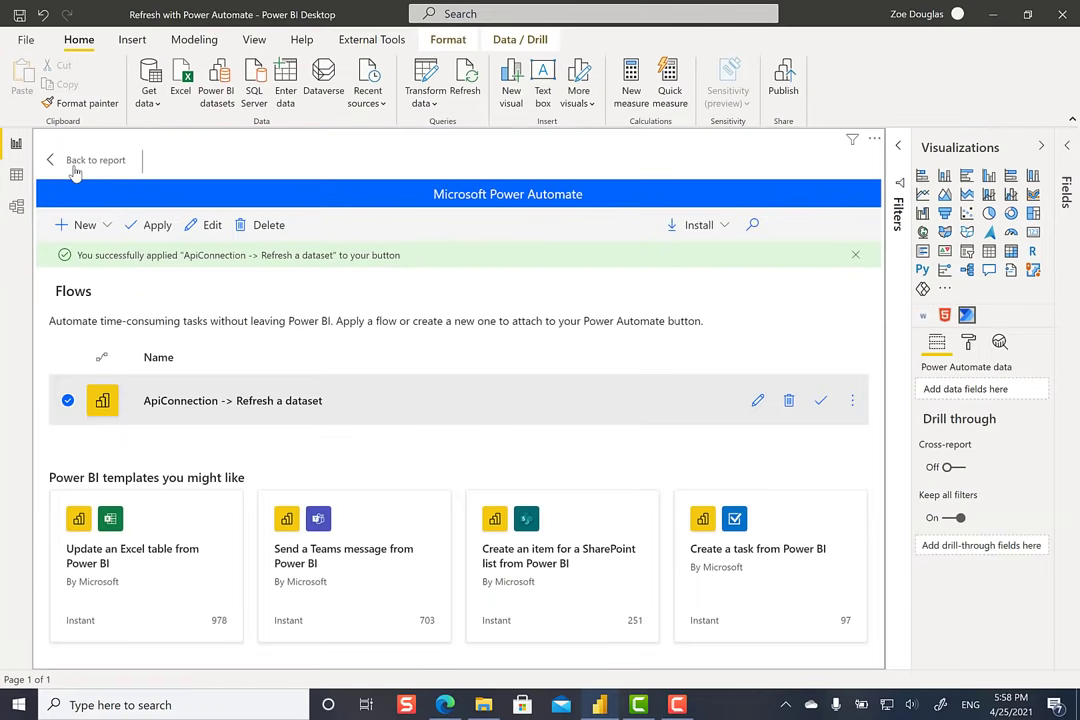
pyautogui.click(130, 158)
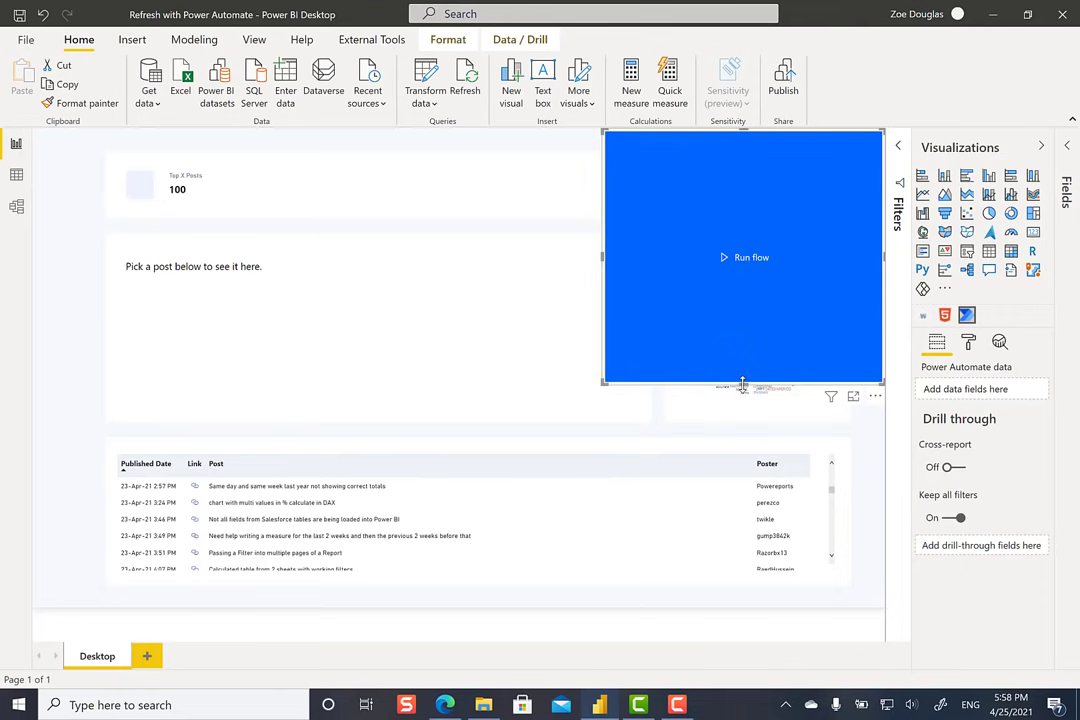
# Shrink the Run flow button and fit it into the top-right of the Top X Posts header card.
pyautogui.moveTo(742, 385); pyautogui.dragTo(750, 220)
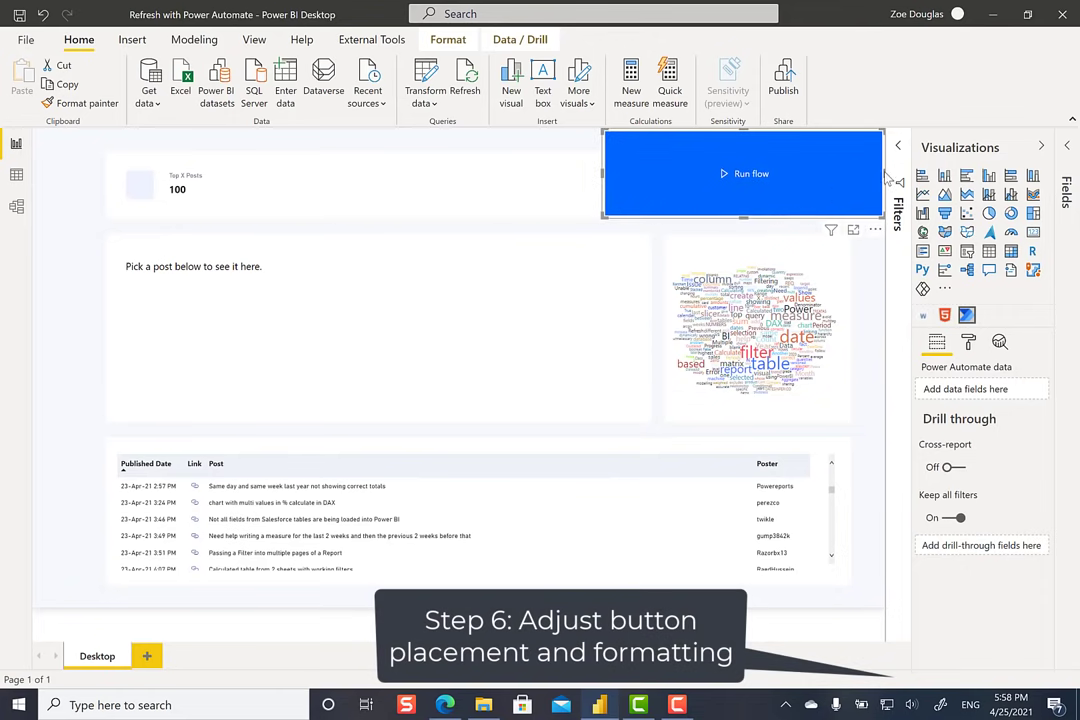
pyautogui.moveTo(882, 178); pyautogui.dragTo(836, 181)
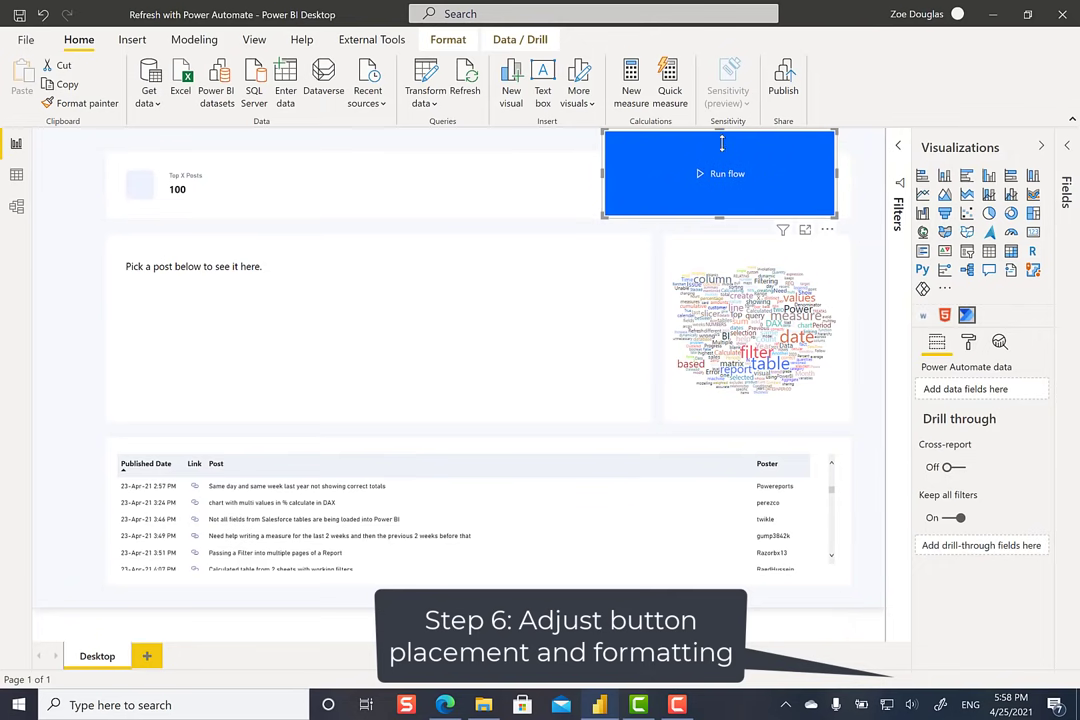
pyautogui.moveTo(718, 142); pyautogui.dragTo(716, 170)
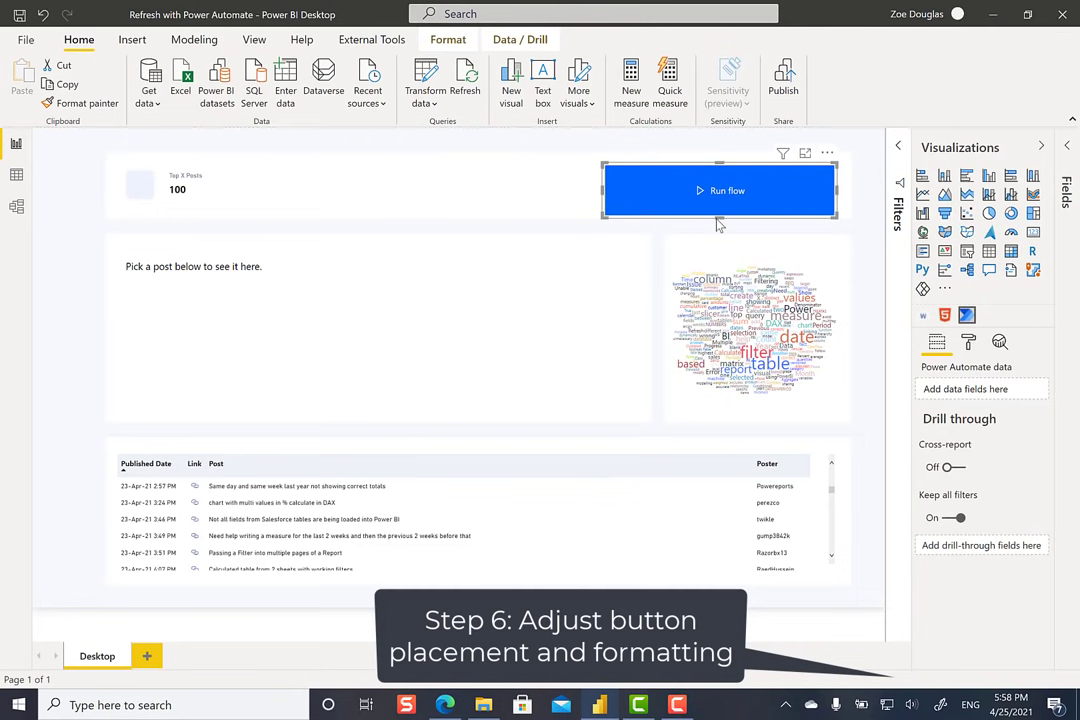
pyautogui.moveTo(716, 218)
pyautogui.mouseDown()
pyautogui.moveTo(726, 208)
pyautogui.moveTo(724, 217)
pyautogui.mouseUp()
pyautogui.moveTo(603, 192); pyautogui.dragTo(714, 193)
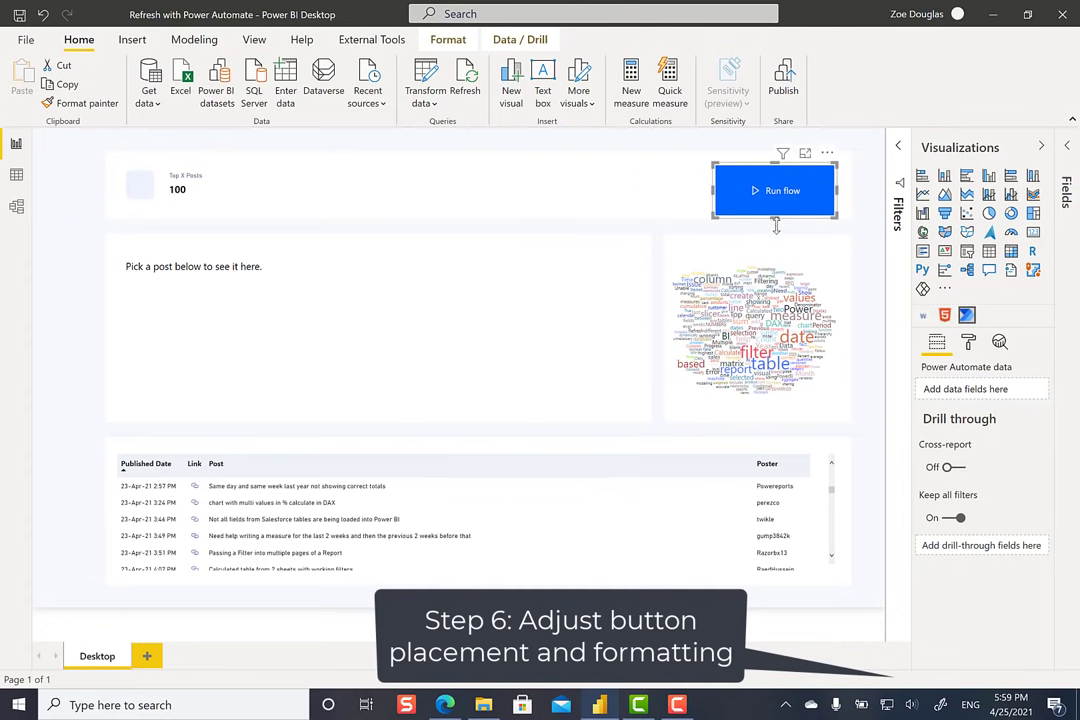
pyautogui.moveTo(778, 214); pyautogui.dragTo(778, 209)
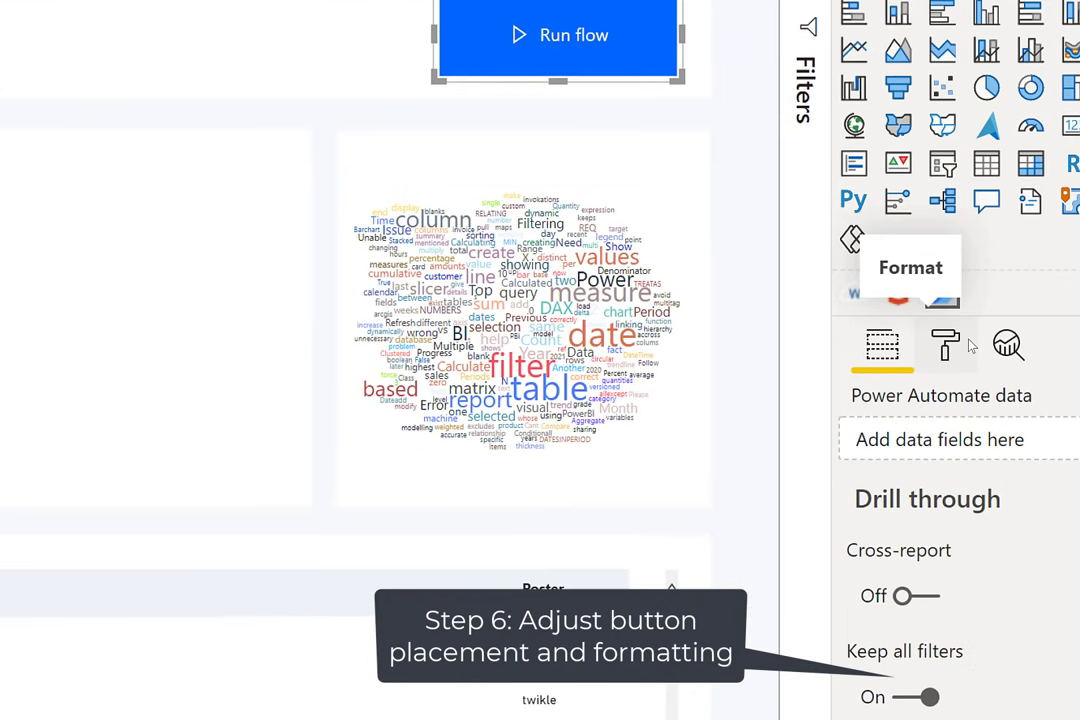
# Change the button's label from 'Run flow' to 'Refresh Data'.
pyautogui.click(968, 343)
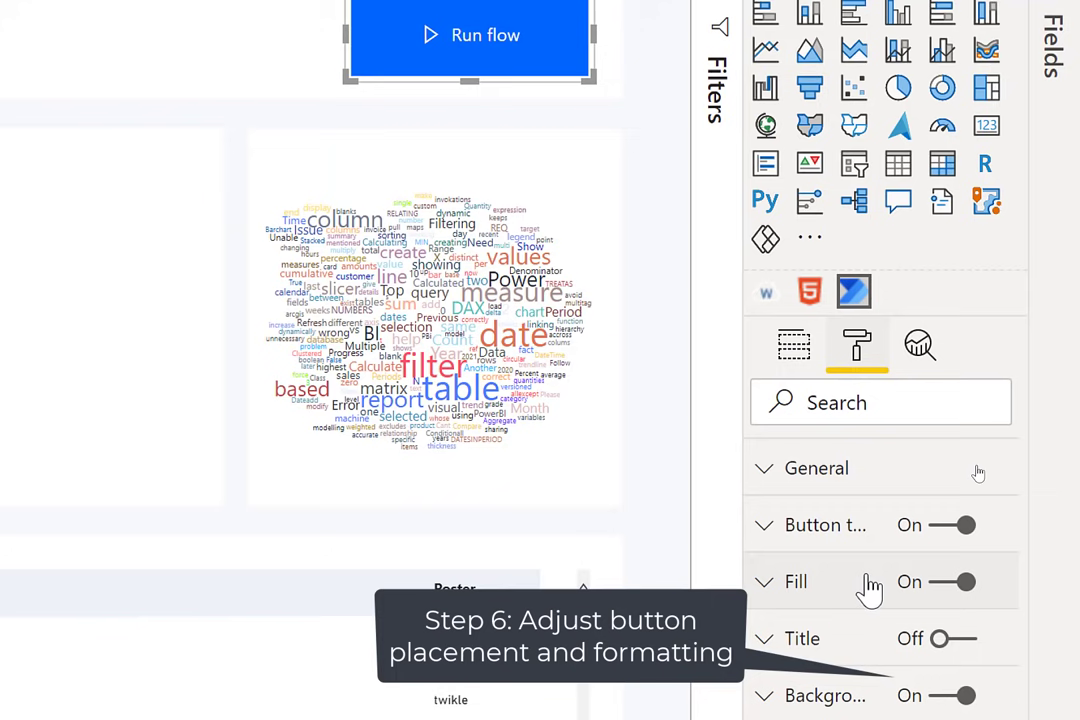
pyautogui.click(845, 525)
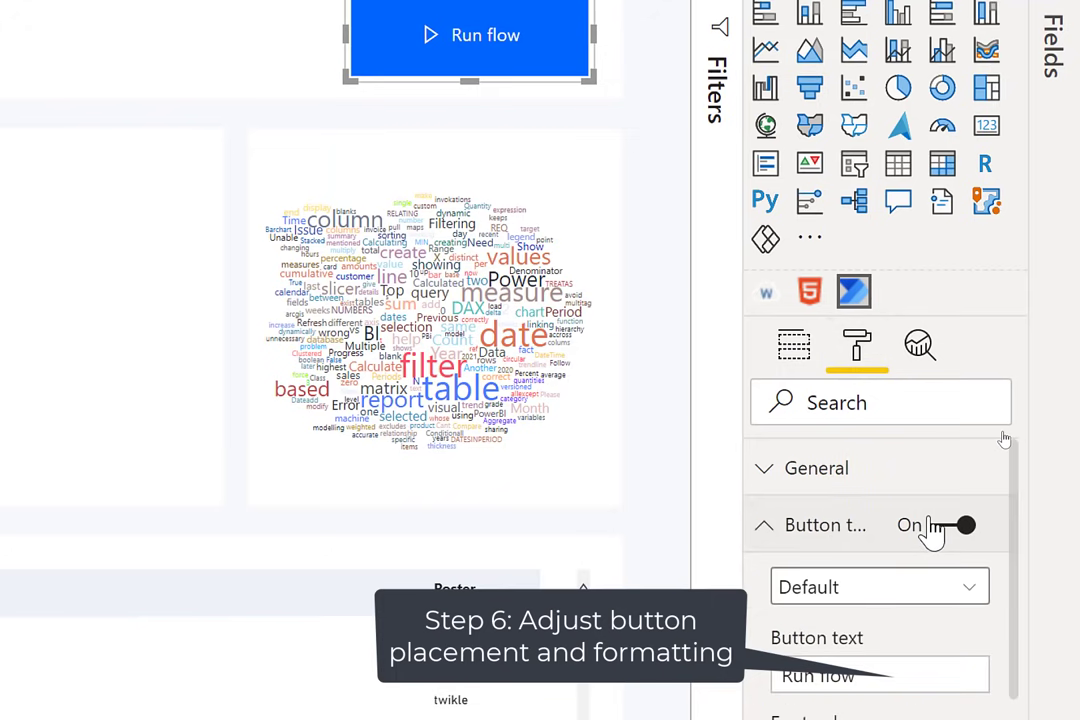
pyautogui.scroll(-3, 935, 530)
pyautogui.scroll(3, 935, 530)
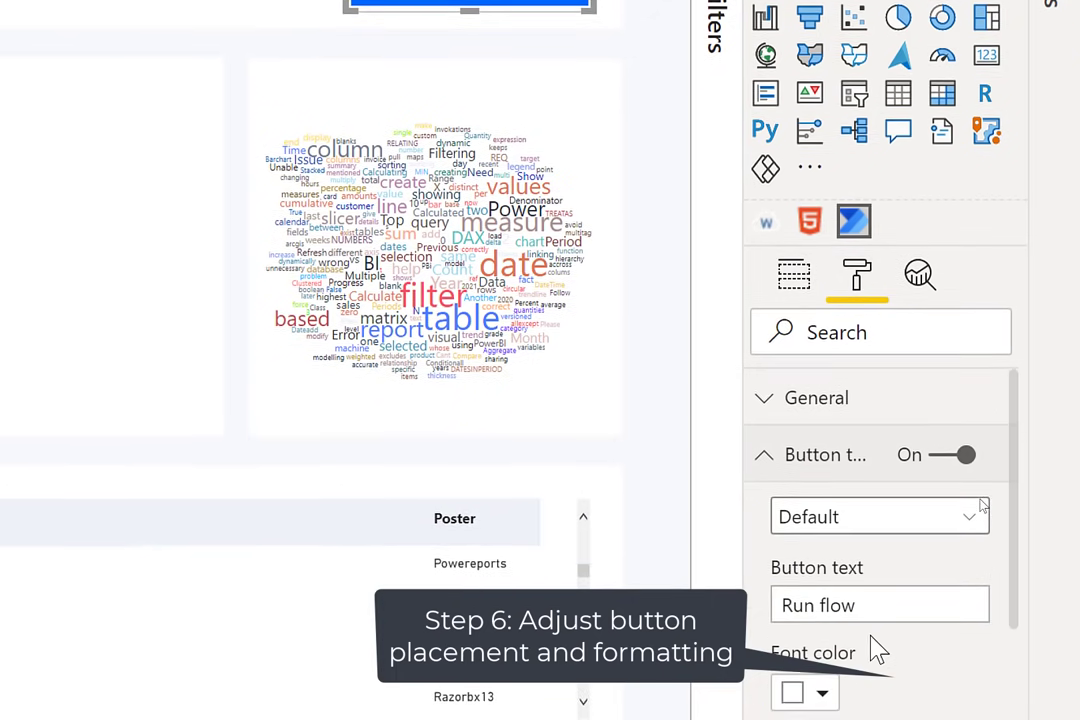
pyautogui.tripleClick(871, 561)
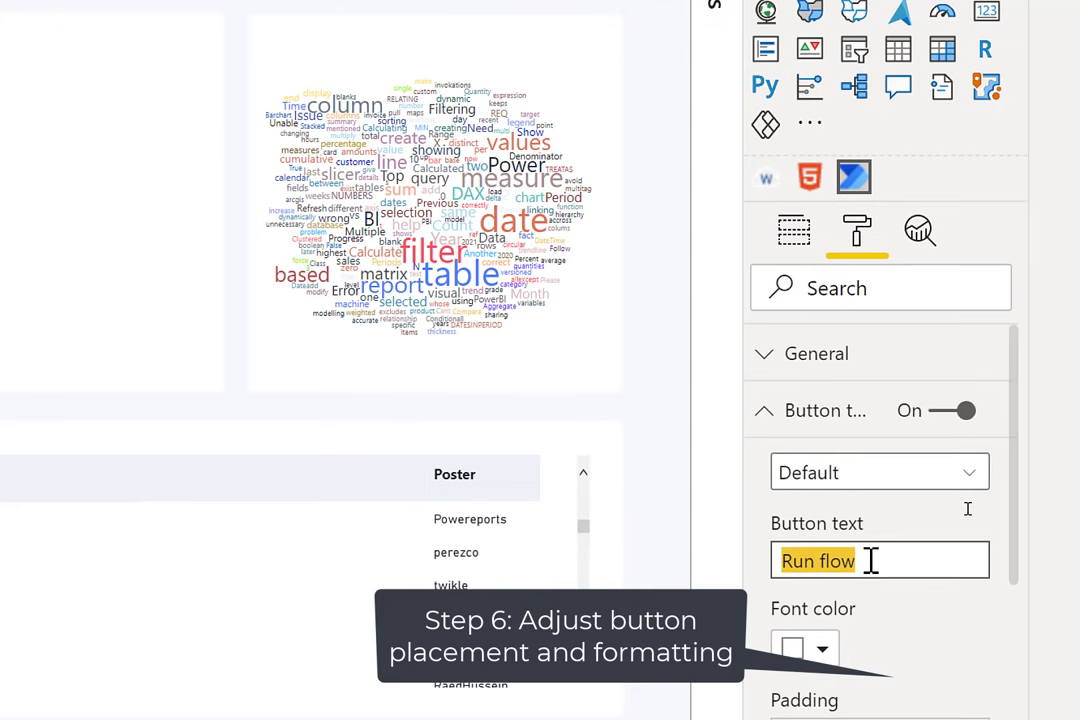
pyautogui.write('Re')
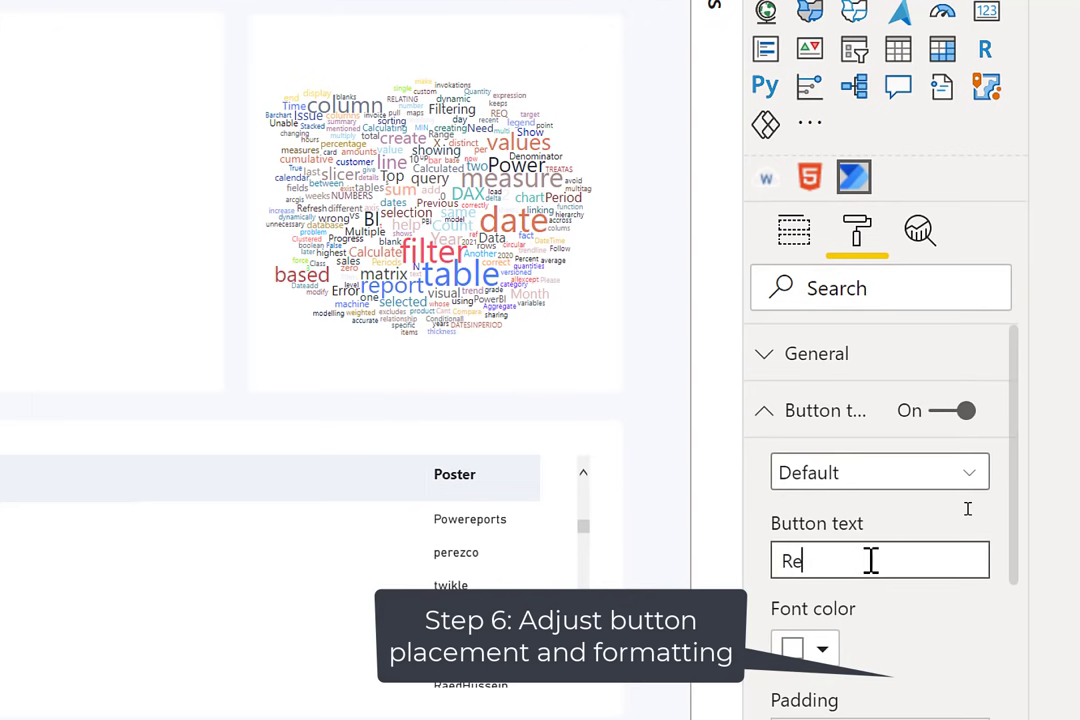
pyautogui.write('fresh Data')
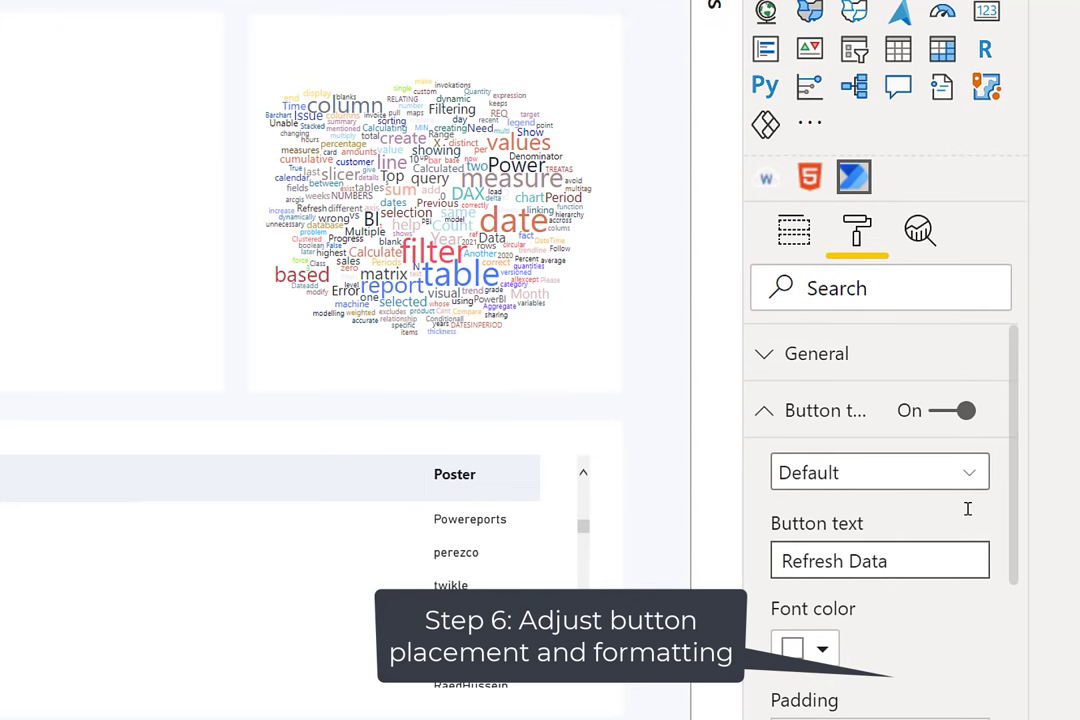
pyautogui.click(798, 404)
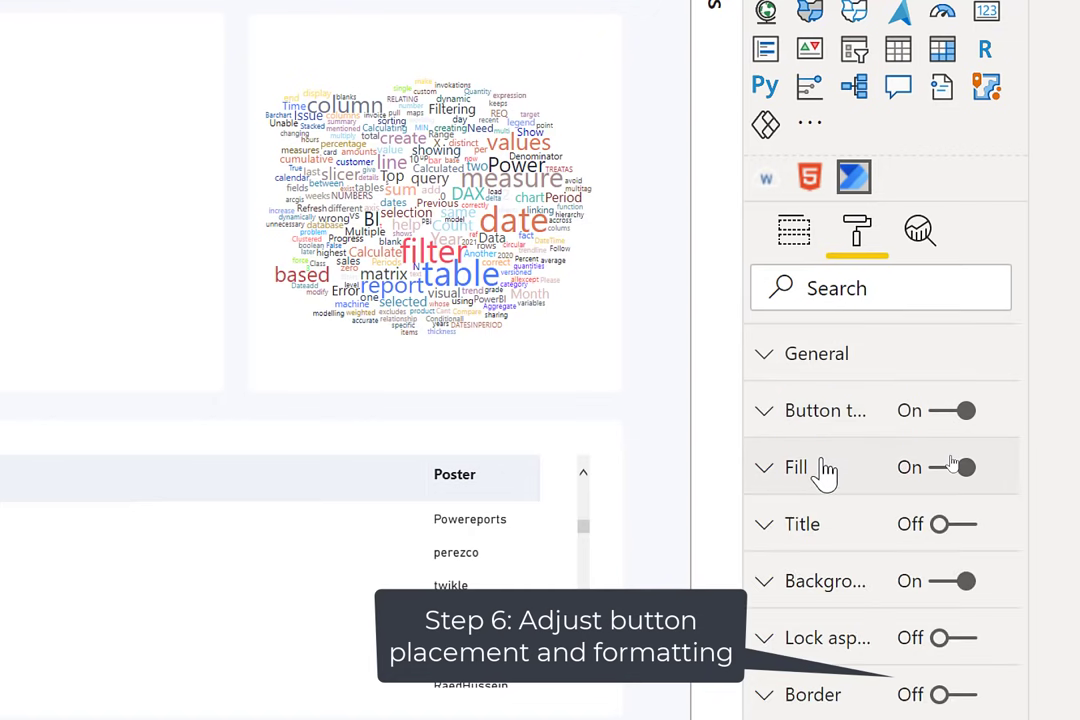
# Give the button a light-blue background fill.
pyautogui.click(827, 471)
pyautogui.click(822, 620)
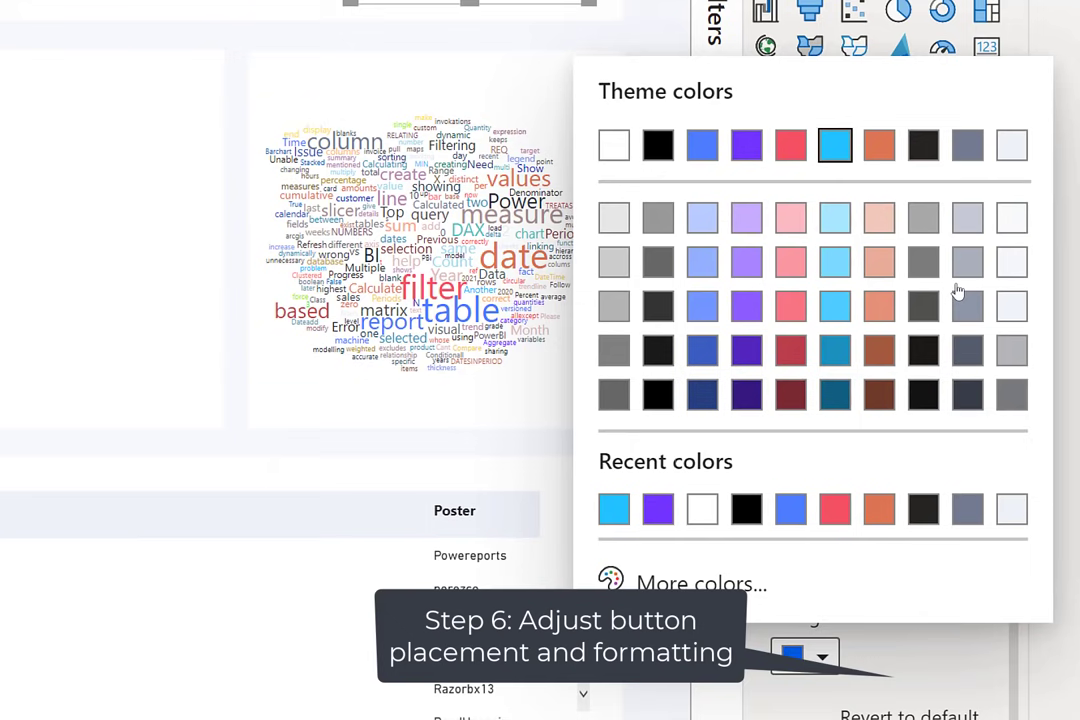
pyautogui.click(835, 97)
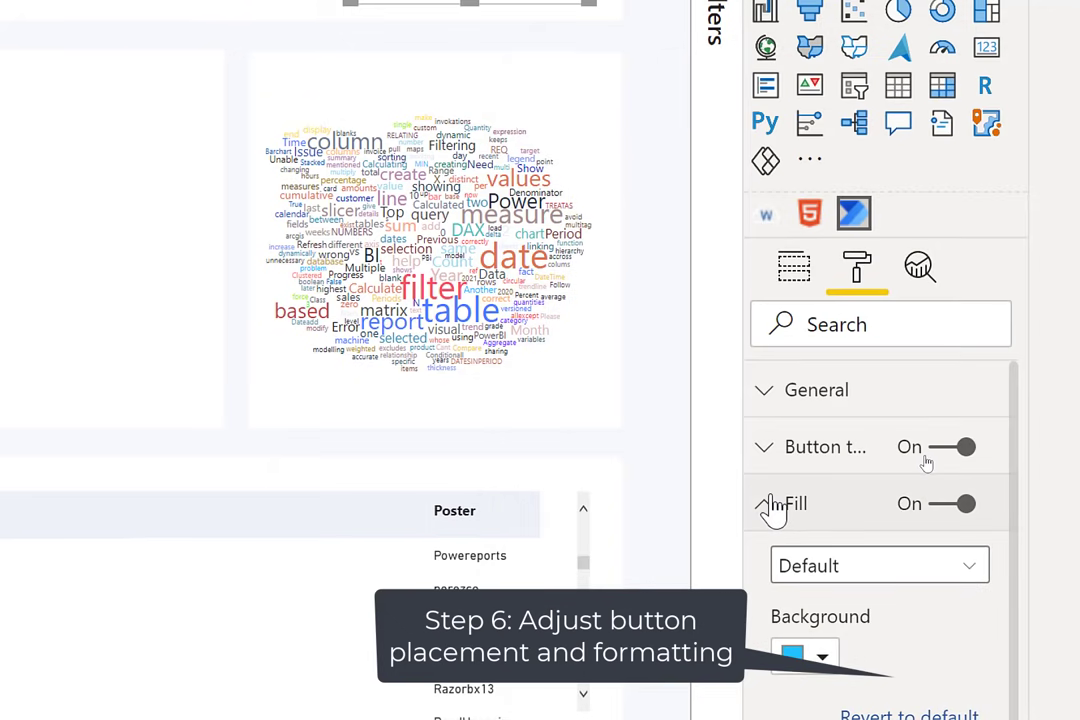
pyautogui.click(771, 505)
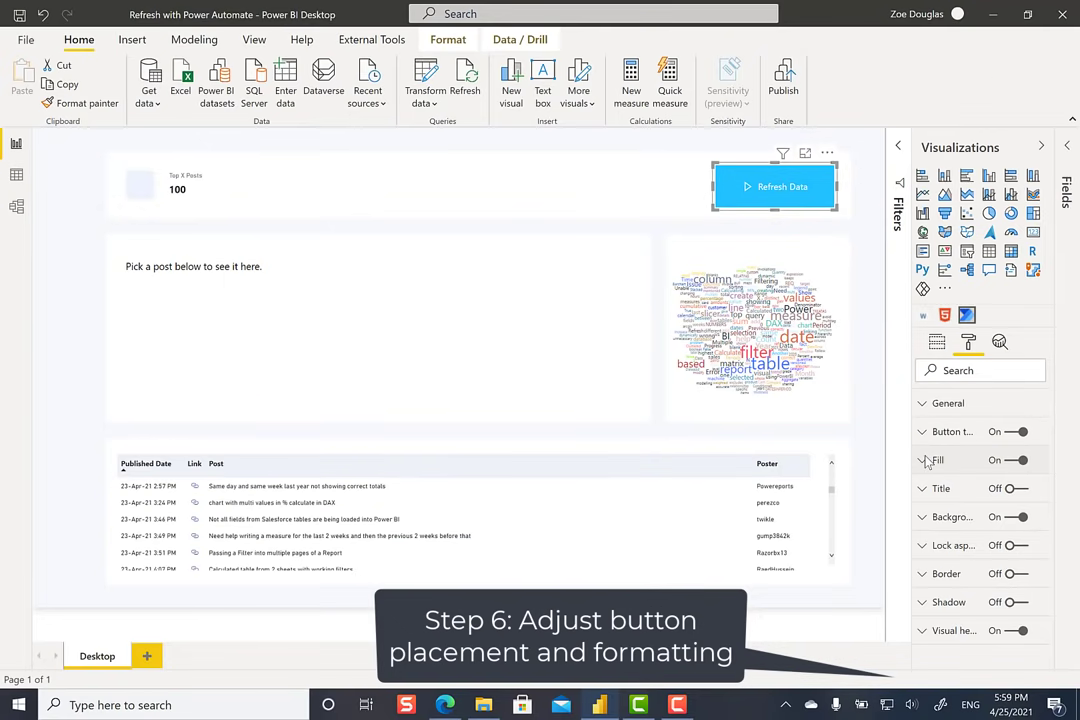
# Save, publish to the Community workspace replacing the existing dataset, and open the report in Power BI.
pyautogui.click(866, 219)
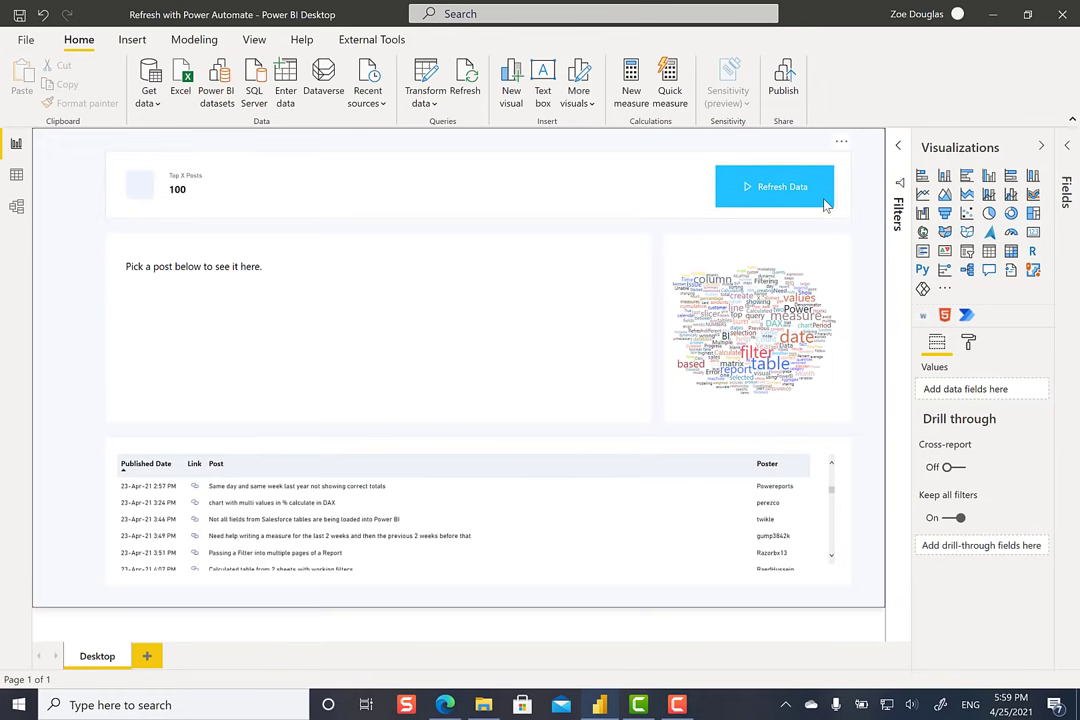
pyautogui.click(19, 16)
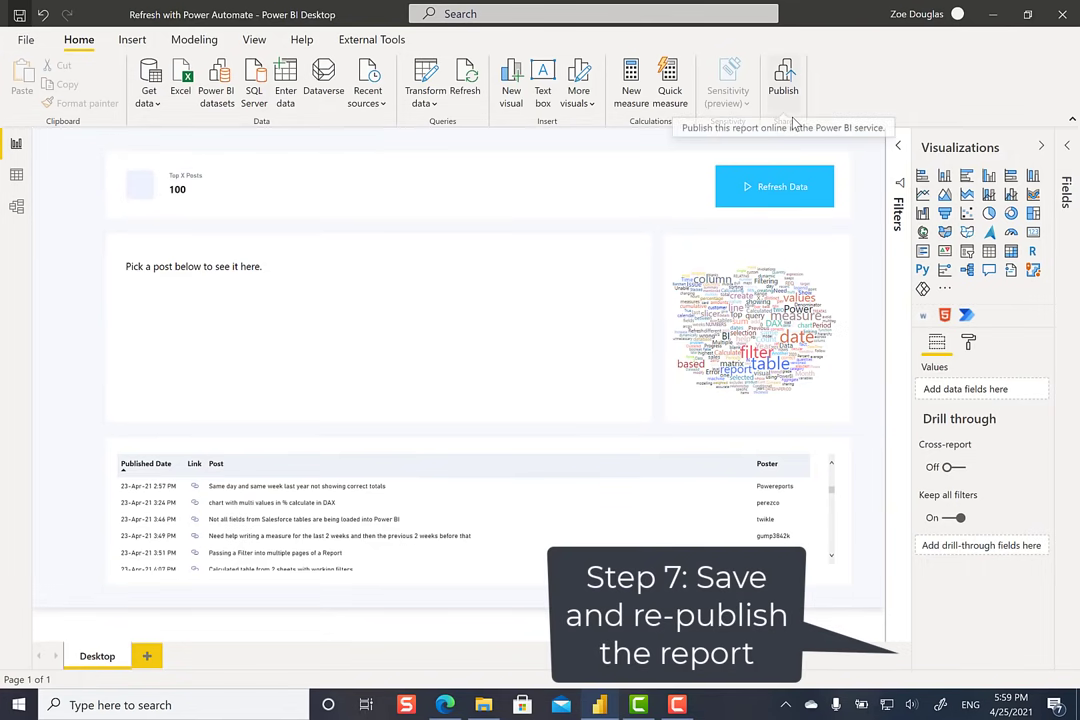
pyautogui.click(788, 82)
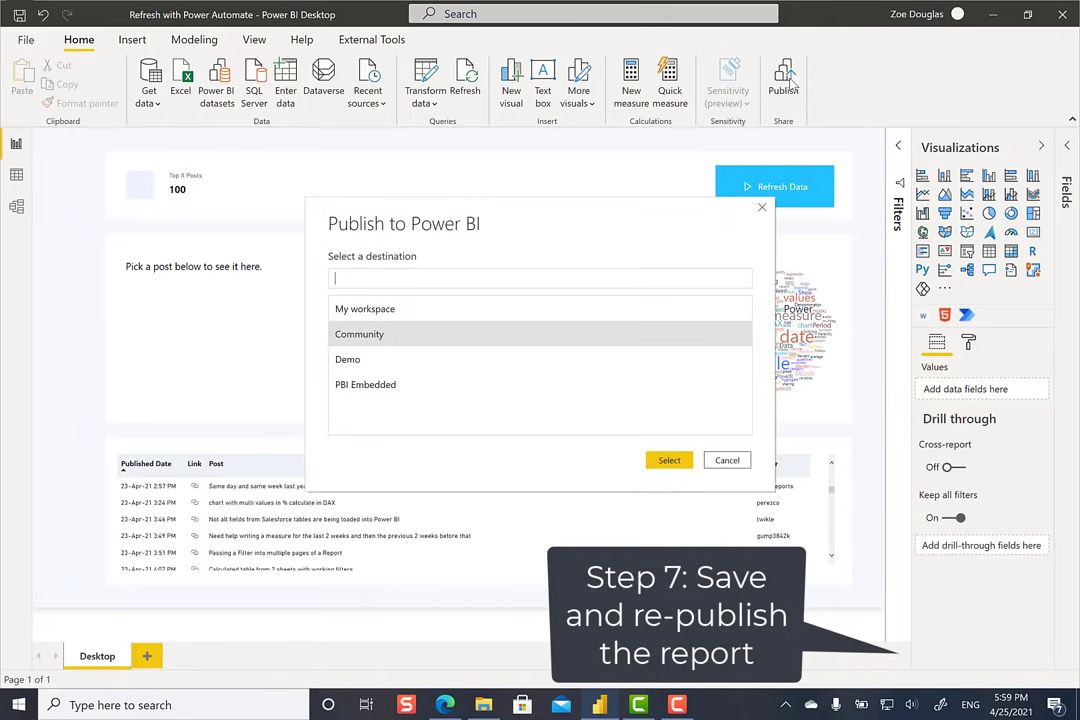
pyautogui.click(660, 465)
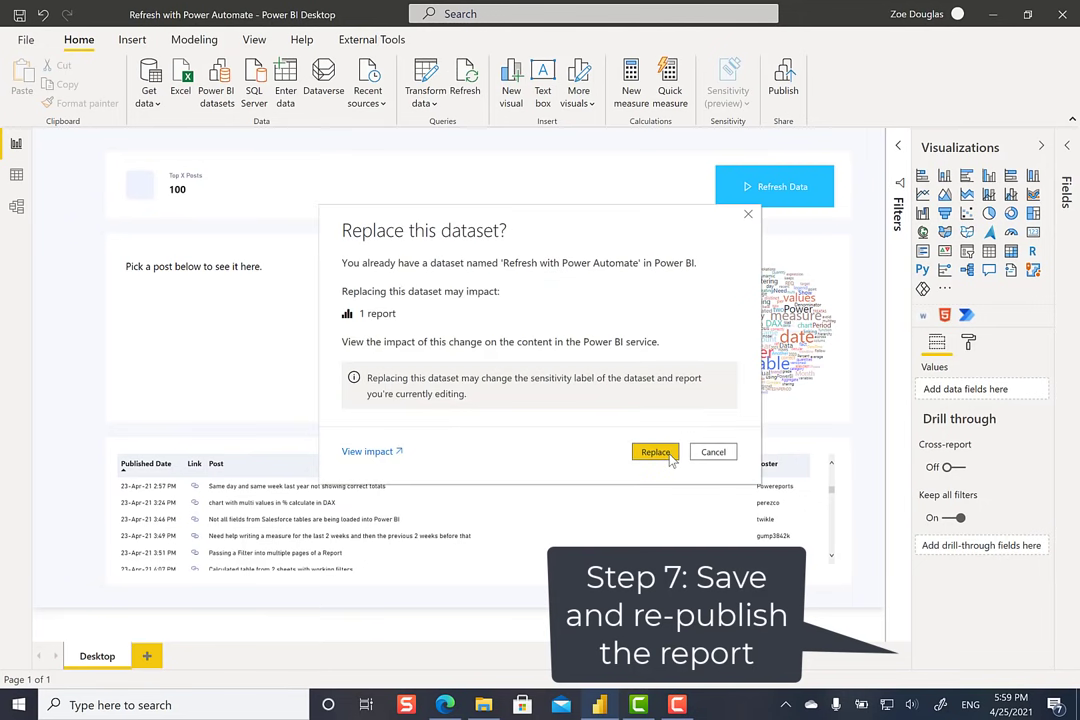
pyautogui.click(667, 454)
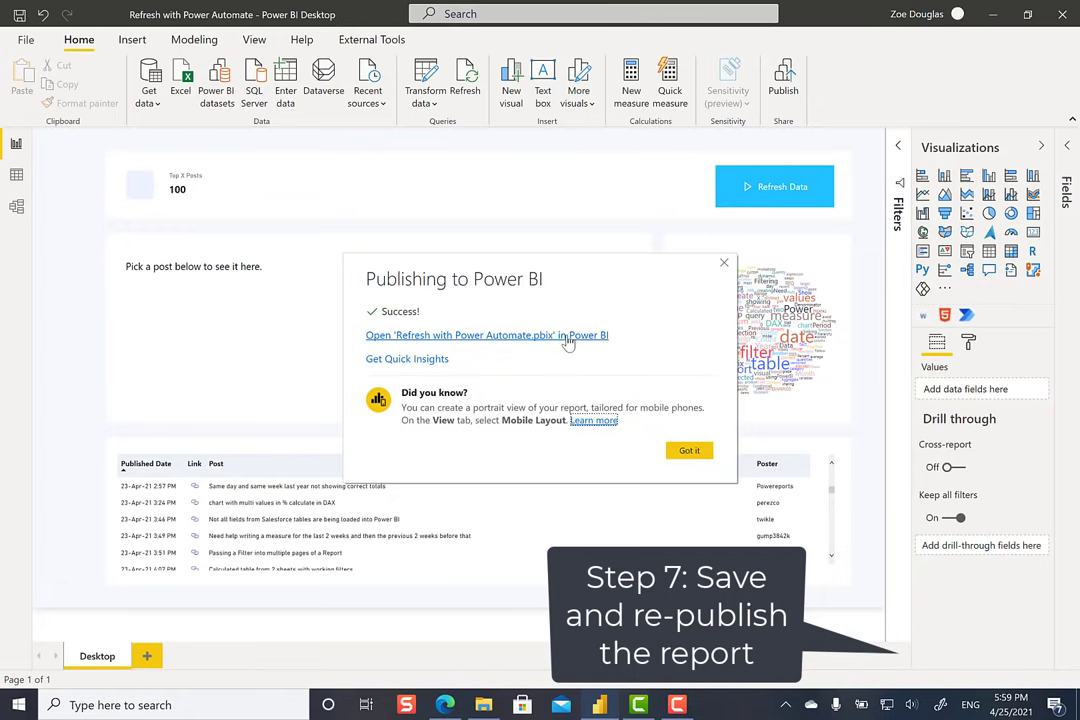
pyautogui.click(563, 337)
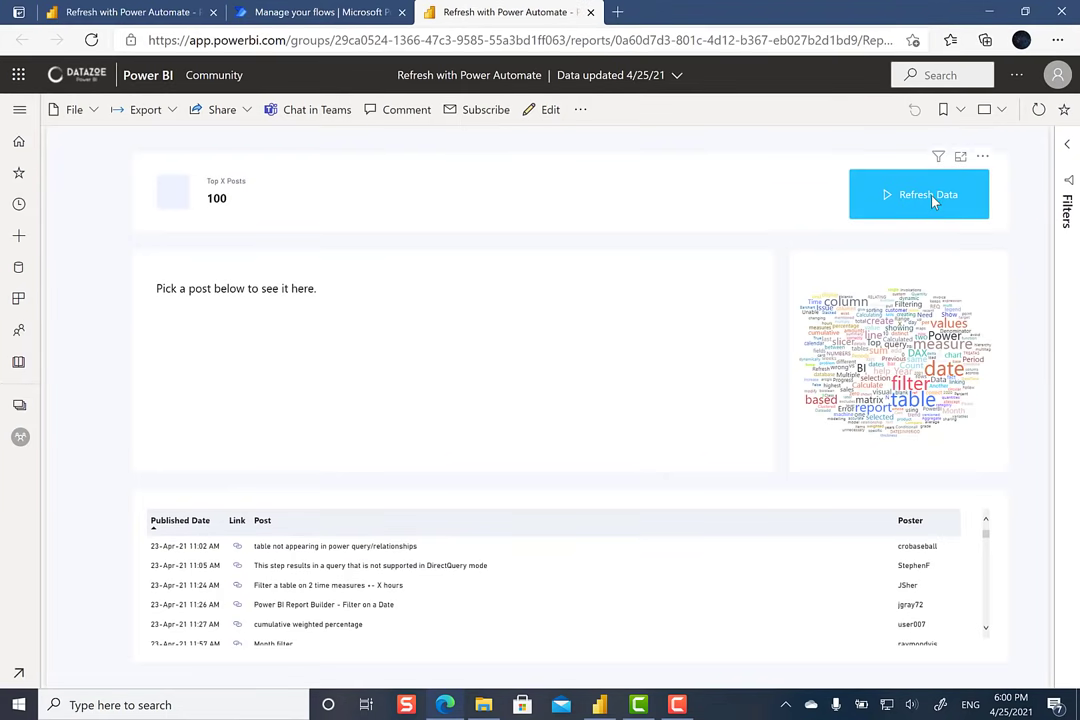
# Press Refresh Data in the published report to run the flow, then switch to the Manage your flows tab.
pyautogui.click(933, 200)
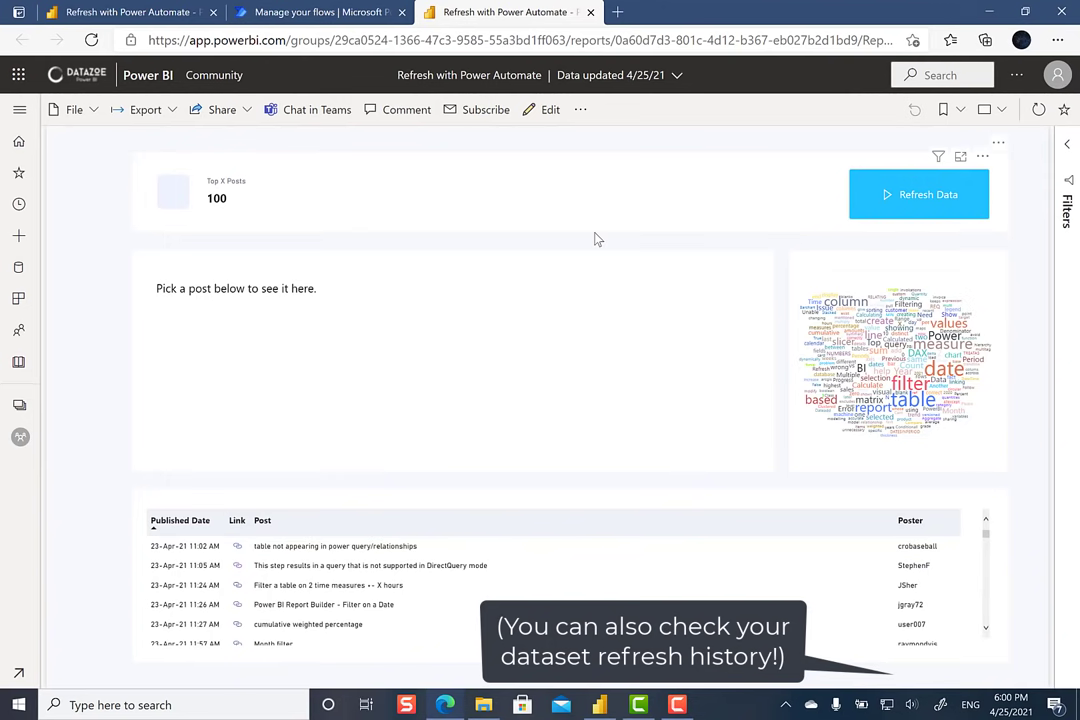
pyautogui.click(338, 16)
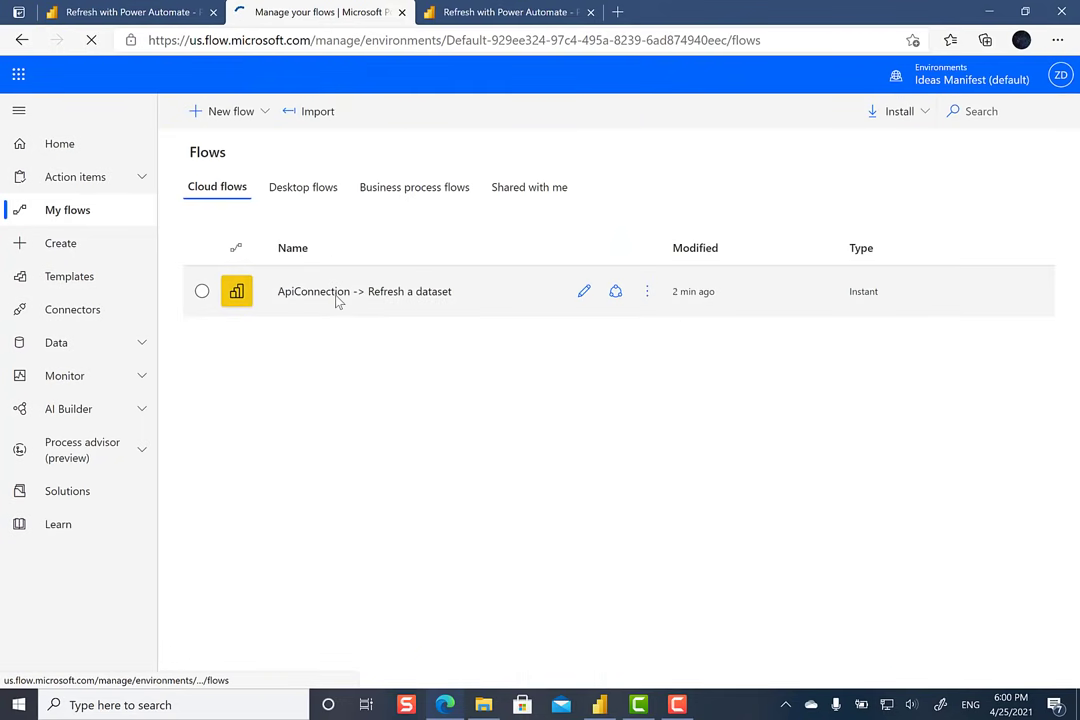
# Confirm the 'ApiConnection -> Refresh a dataset' flow run succeeded, then return to the Power BI report.
pyautogui.click(336, 298)
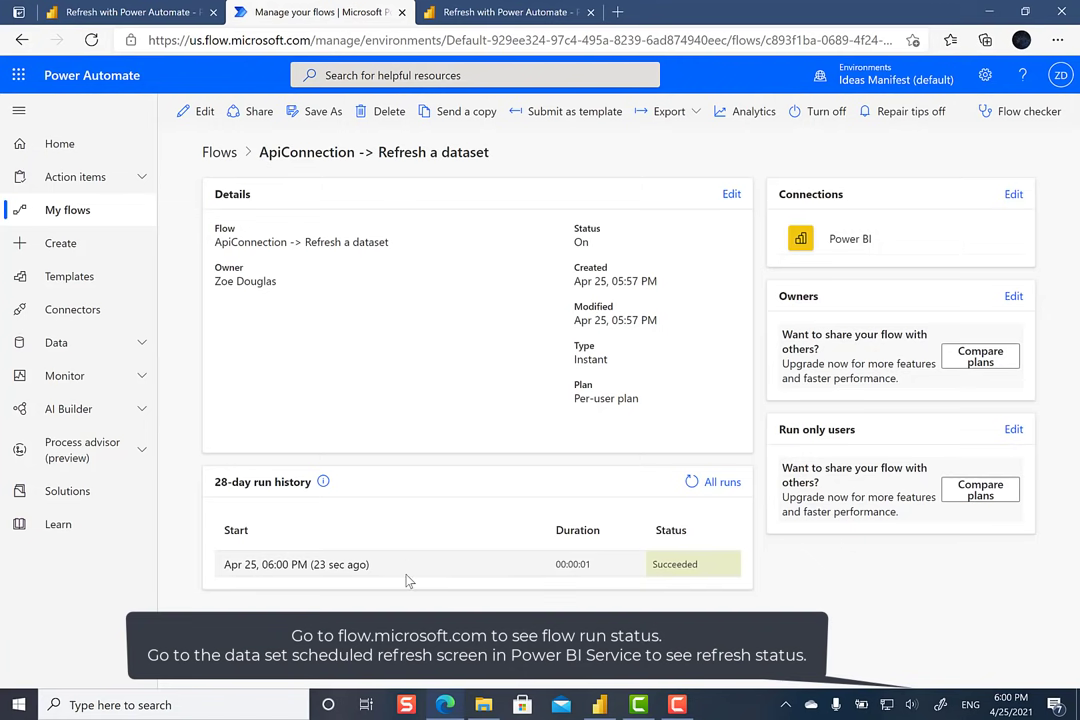
pyautogui.click(515, 14)
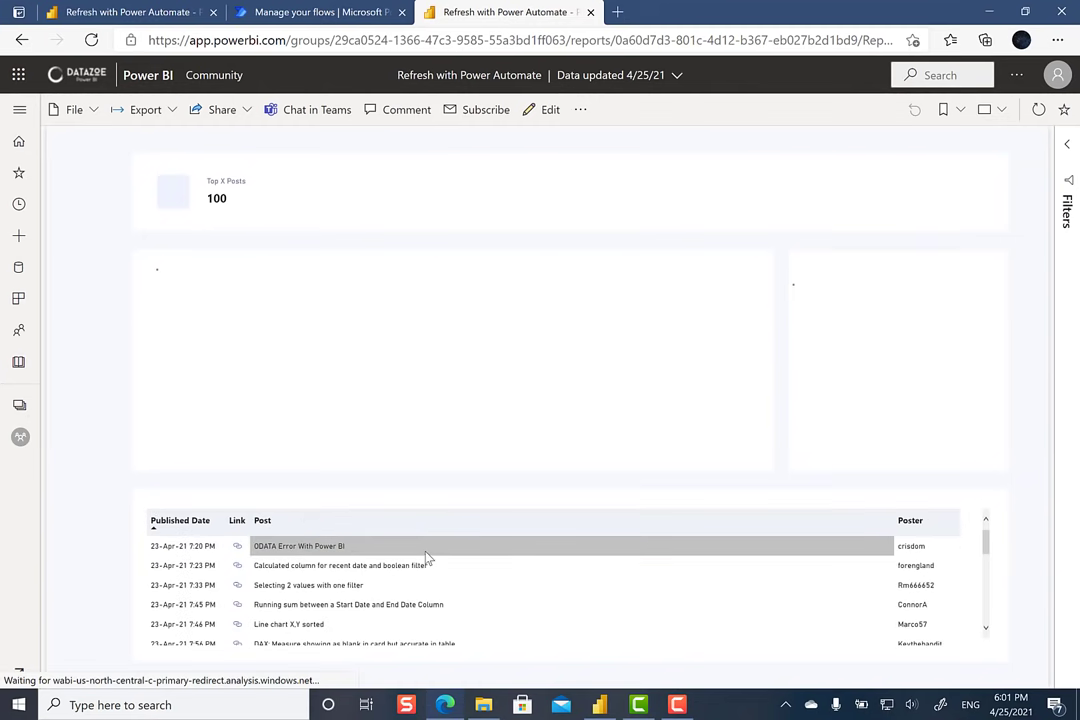
pyautogui.click(425, 553)
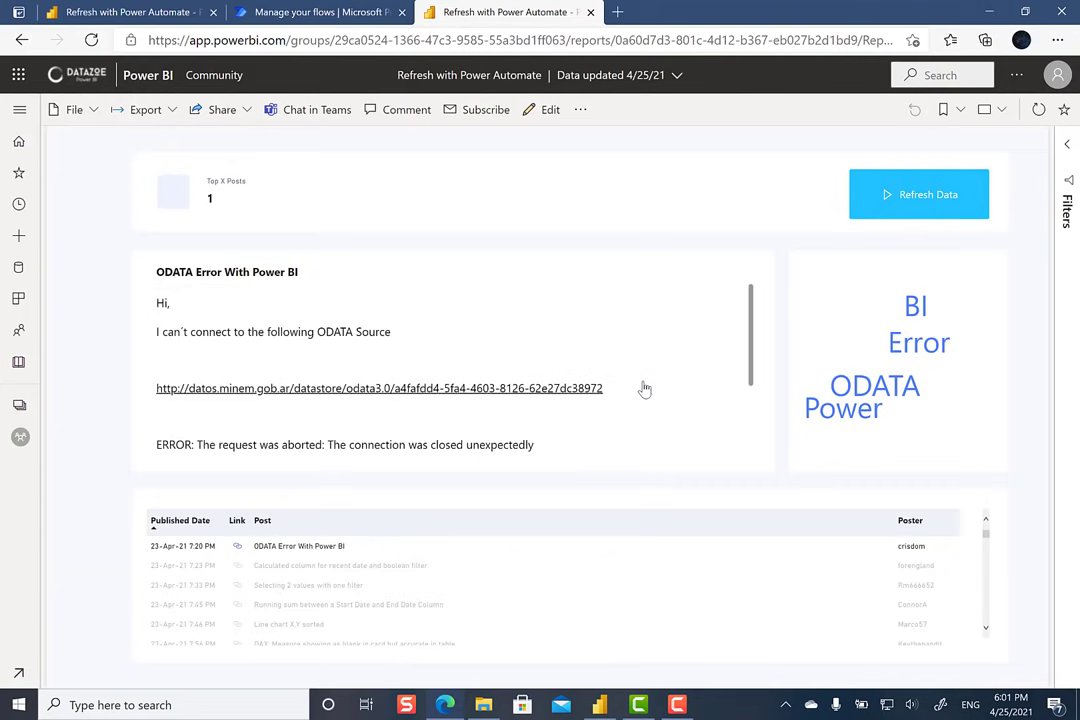
pyautogui.scroll(-1, 643, 386)
pyautogui.scroll(-1, 643, 386)
pyautogui.scroll(2, 641, 385)
pyautogui.click(450, 553)
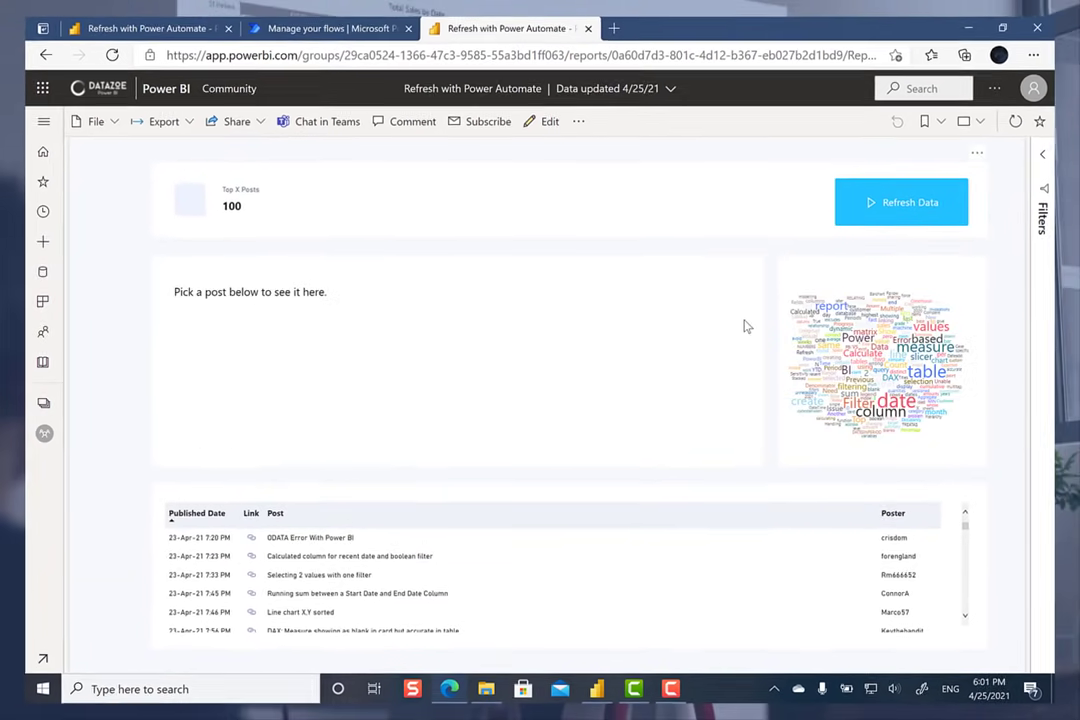